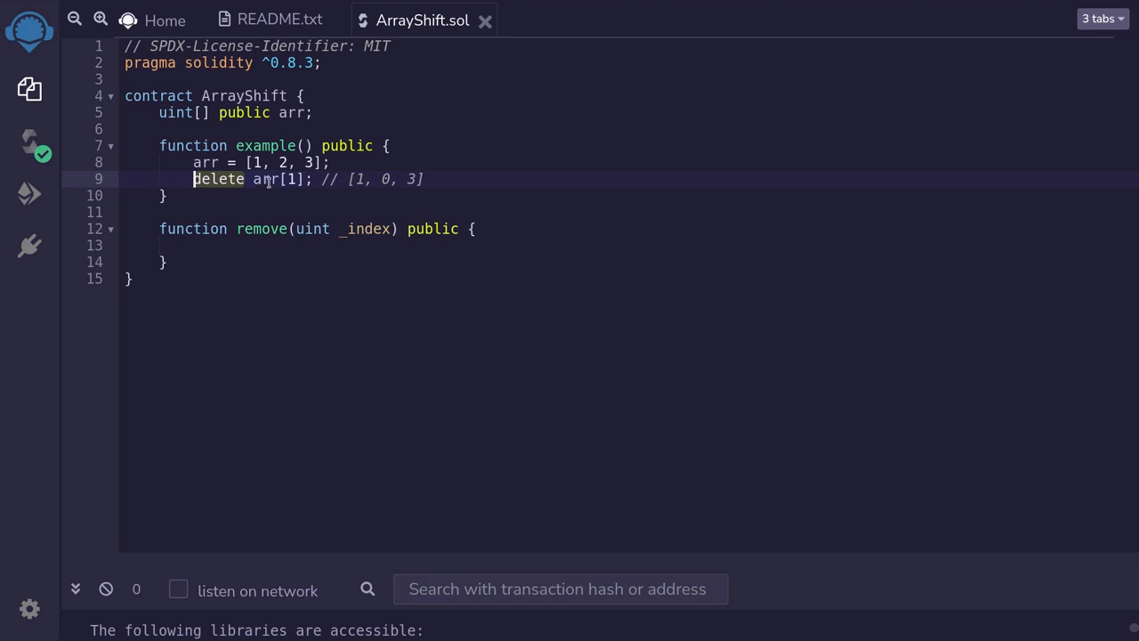
Review the line 9 comment showing delete arr[1] leaving [1, 0, 3] with a zero at index 1.
{"action": "key", "text": "ctrl+Right"}
{"action": "key", "text": "ctrl+Right"}
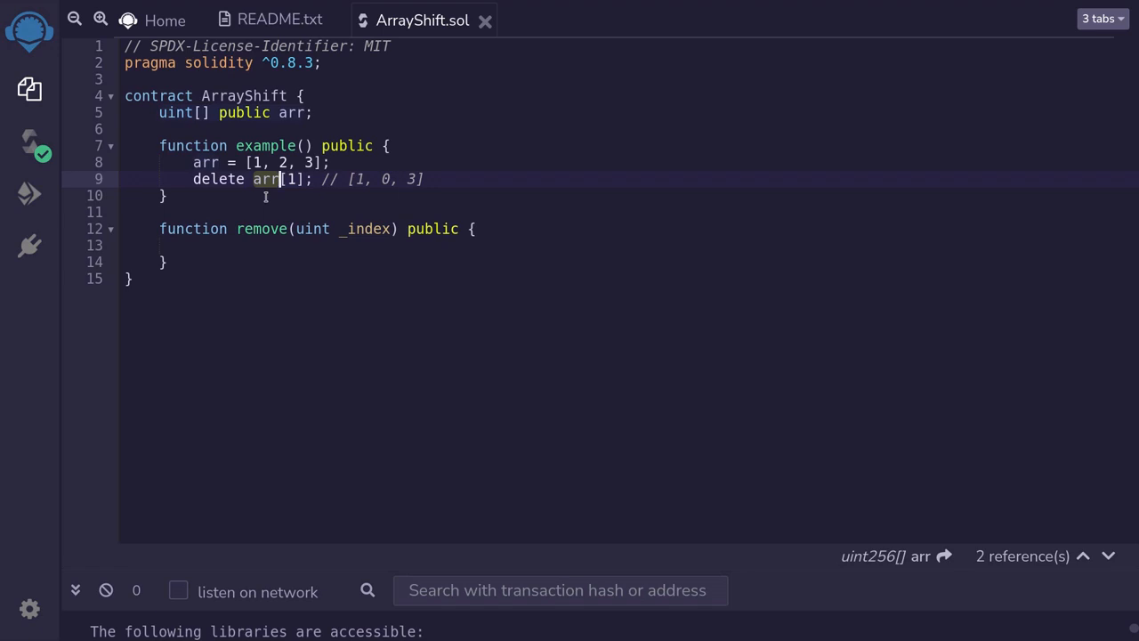
{"action": "left_click", "coordinate": [242, 180]}
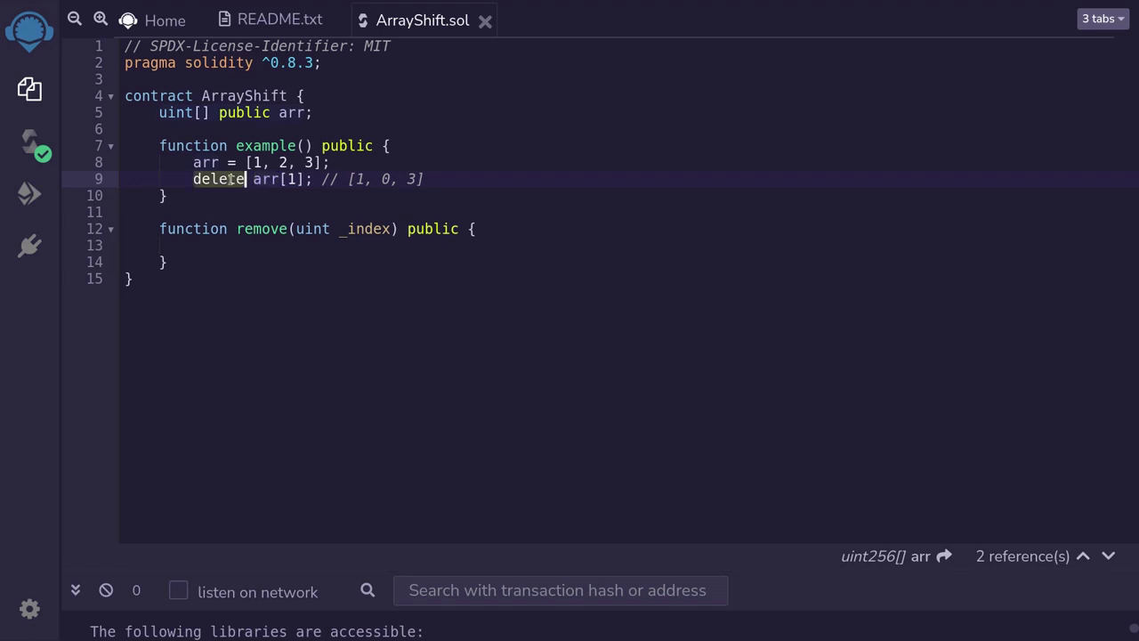
{"action": "left_click", "coordinate": [290, 179]}
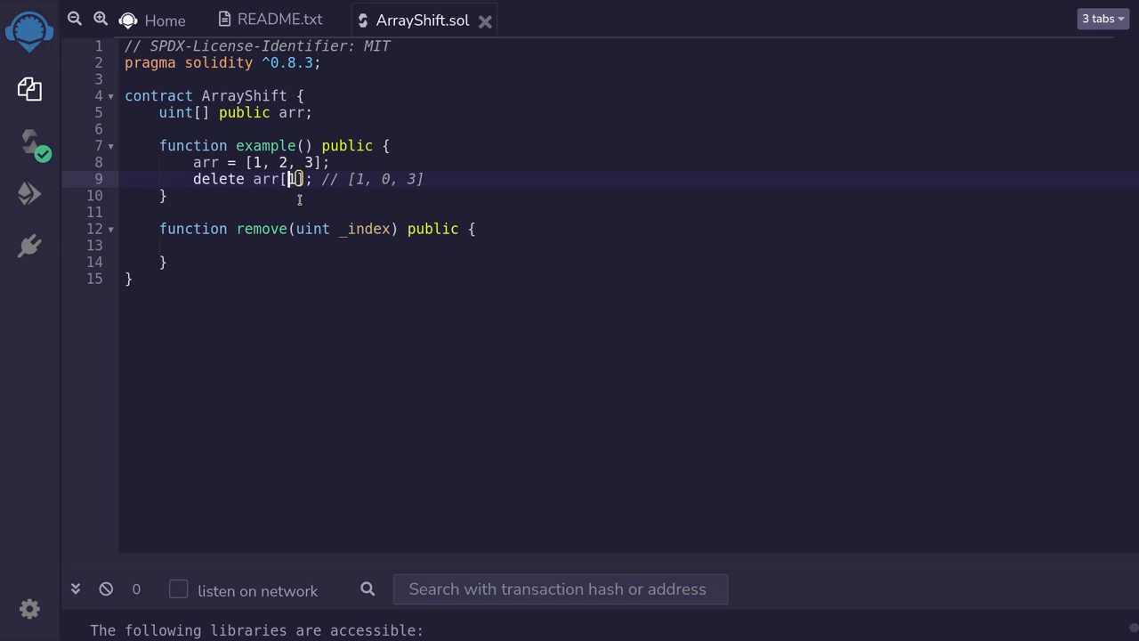
{"action": "left_click", "coordinate": [347, 179]}
{"action": "left_click_drag", "start_coordinate": [347, 179], "coordinate": [425, 179]}
{"action": "left_click", "coordinate": [167, 196]}
{"action": "left_click", "coordinate": [369, 179]}
{"action": "left_click_drag", "start_coordinate": [373, 179], "coordinate": [400, 179]}
{"action": "key", "text": "End"}
{"action": "type", "text": ", "}
{"action": "type", "text": "[1"}
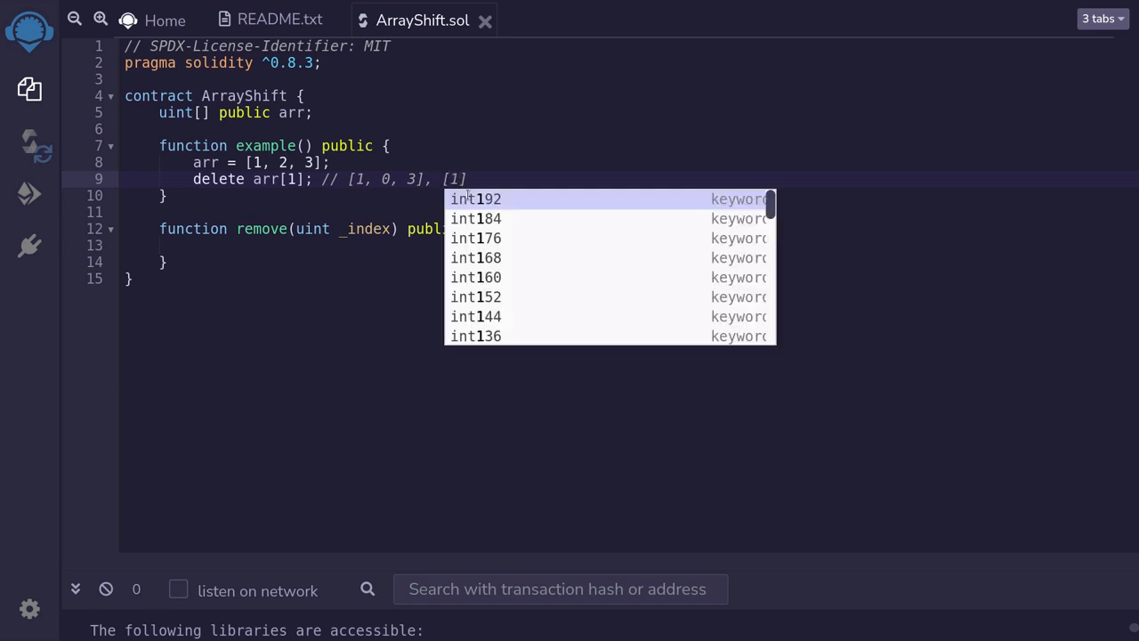
{"action": "type", "text": ", "}
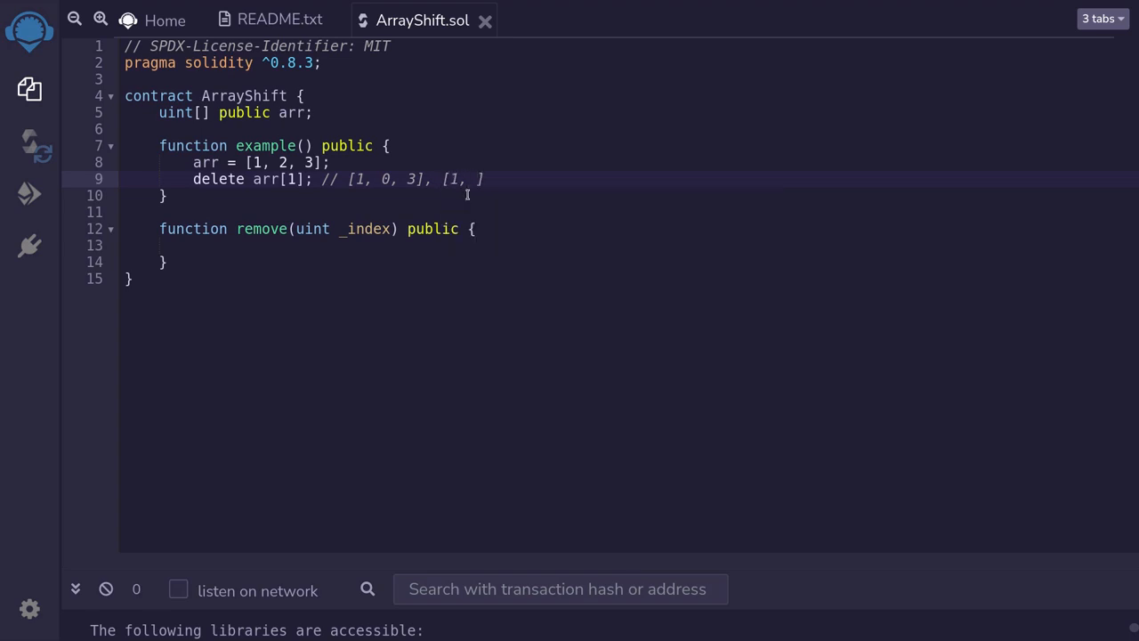
{"action": "type", "text": "3"}
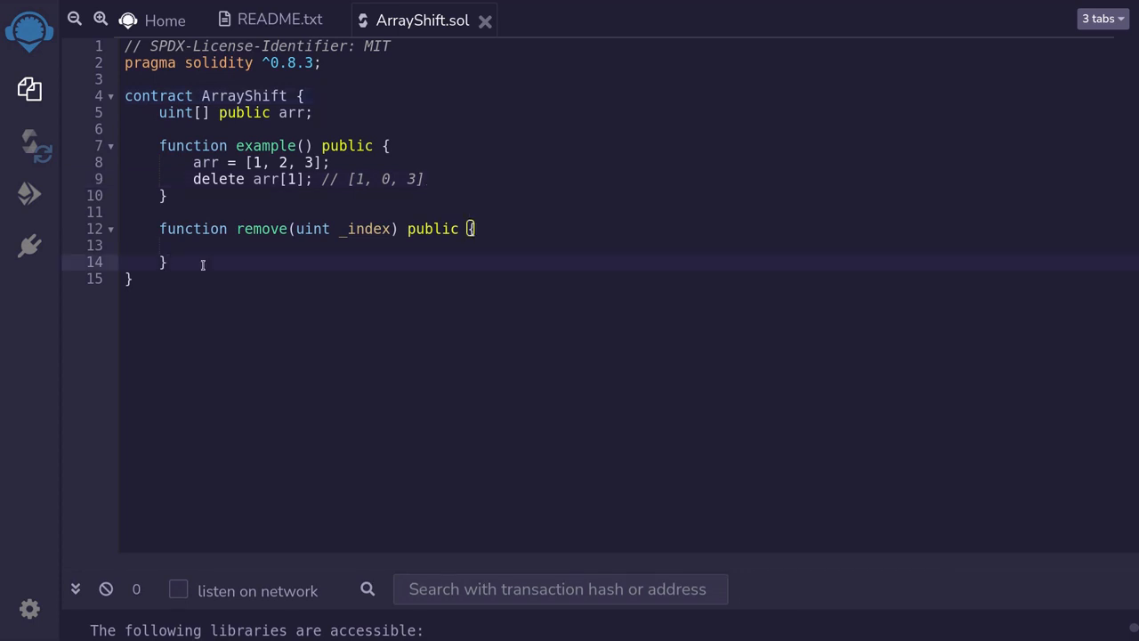
Walk through the new comment: [1, 2, 3] with remove(1) becoming [1, 3, 3] then [1, 3].
{"action": "left_click_drag", "start_coordinate": [162, 246], "coordinate": [125, 230]}
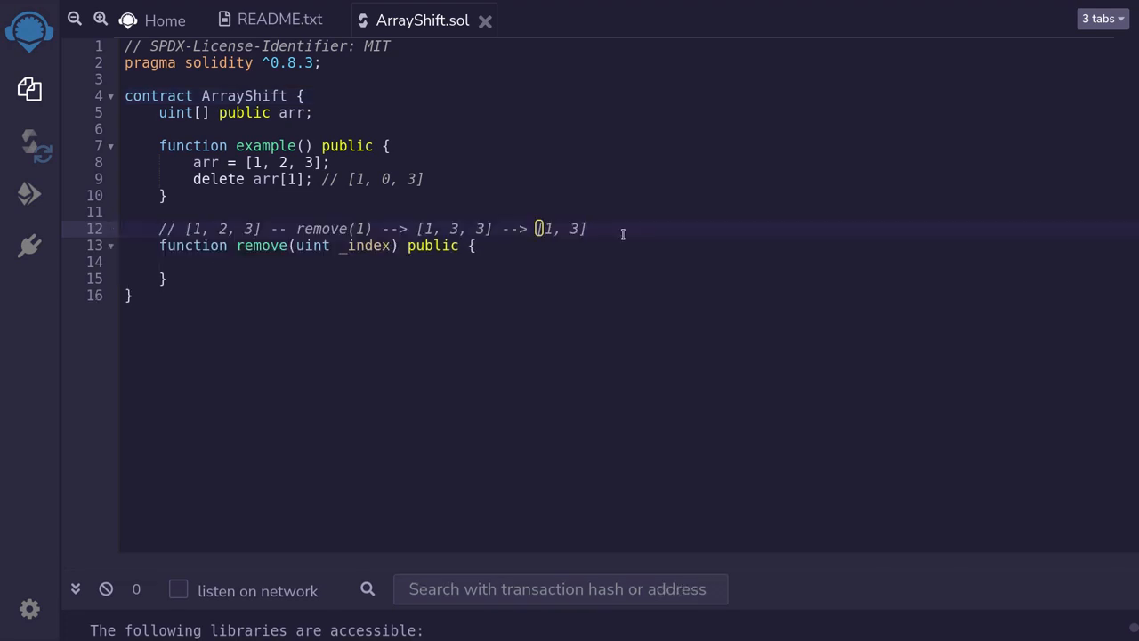
{"action": "left_click", "coordinate": [617, 236]}
{"action": "left_click_drag", "start_coordinate": [183, 228], "coordinate": [374, 229]}
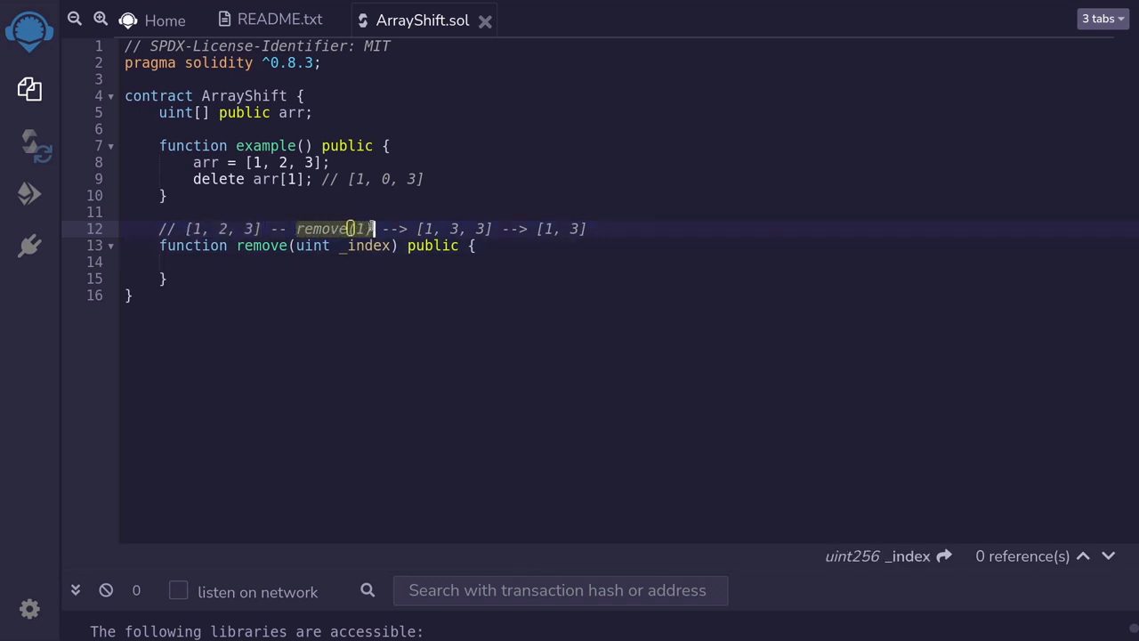
{"action": "left_click", "coordinate": [217, 228]}
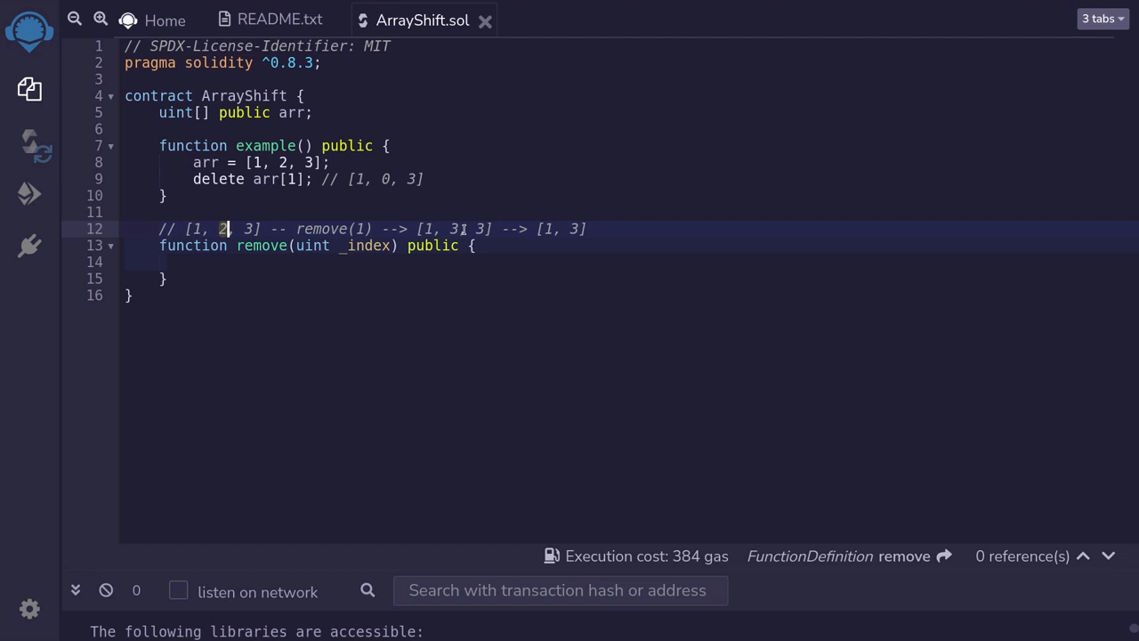
{"action": "double_click", "coordinate": [453, 229]}
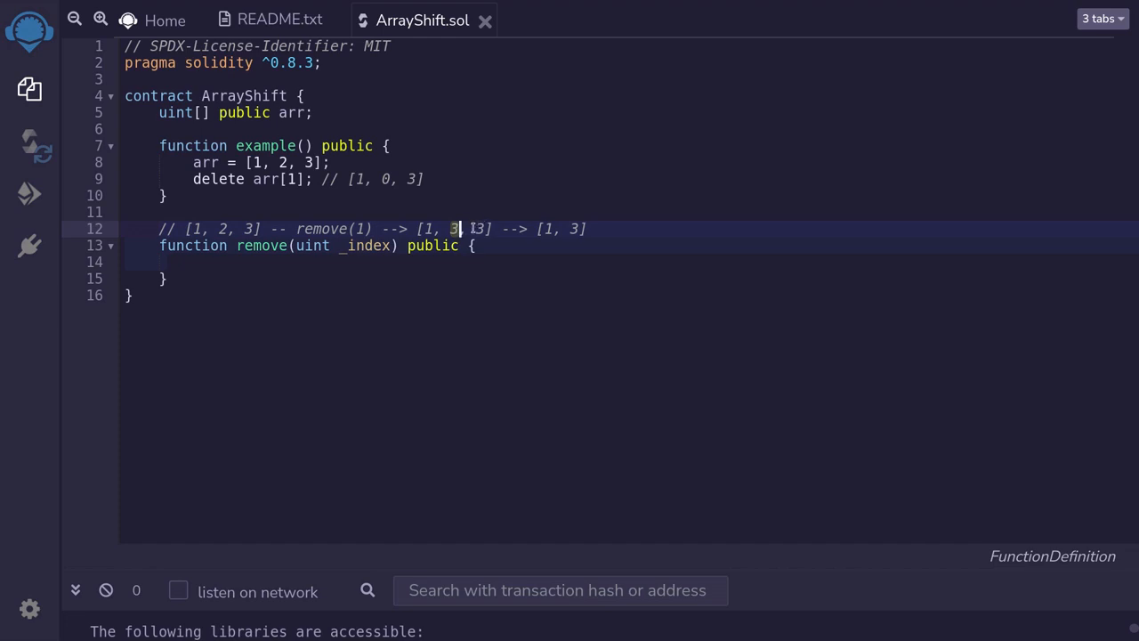
{"action": "left_click", "coordinate": [469, 229]}
{"action": "left_click_drag", "start_coordinate": [468, 229], "coordinate": [485, 229]}
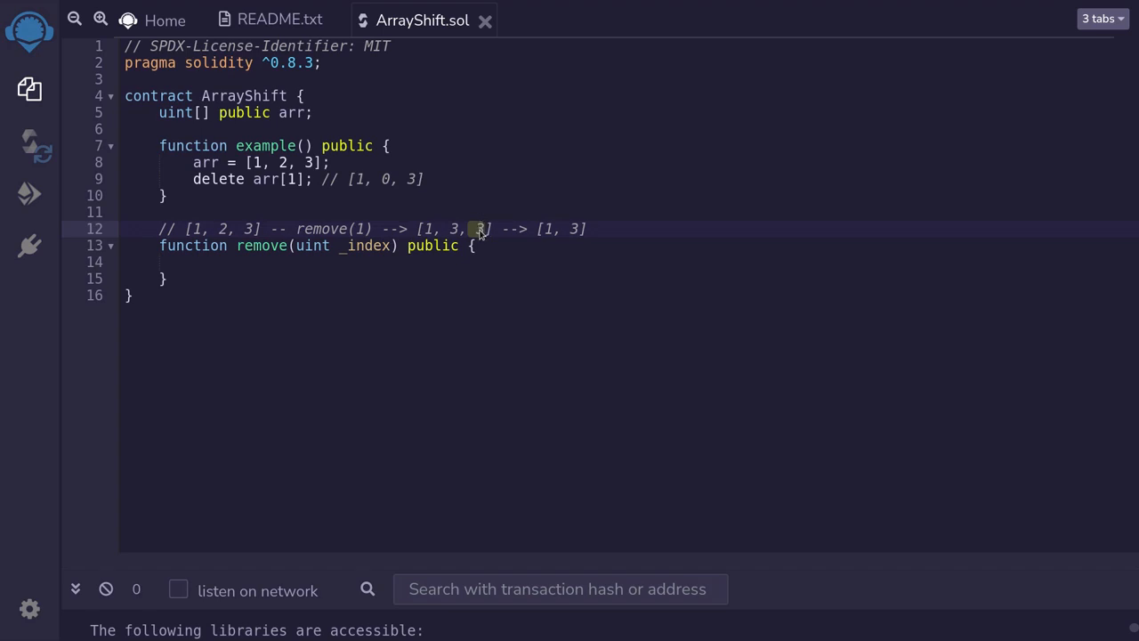
{"action": "left_click", "coordinate": [535, 228]}
{"action": "left_click_drag", "start_coordinate": [535, 228], "coordinate": [622, 230]}
{"action": "left_click", "coordinate": [626, 231]}
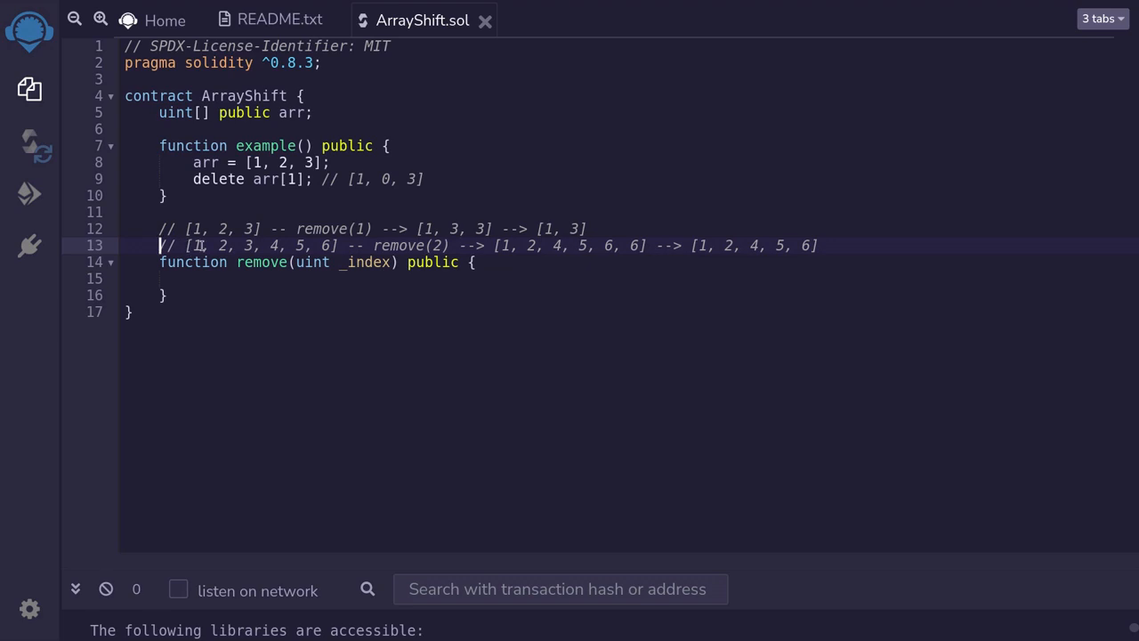
Trace remove(2) on [1, 2, 3, 4, 5, 6]: 3 removed, 4, 5, 6 shifting left to [1, 2, 4, 5, 6, 6].
{"action": "double_click", "coordinate": [436, 246]}
{"action": "left_click_drag", "start_coordinate": [237, 245], "coordinate": [261, 245]}
{"action": "left_click", "coordinate": [267, 248]}
{"action": "left_click_drag", "start_coordinate": [269, 246], "coordinate": [330, 246]}
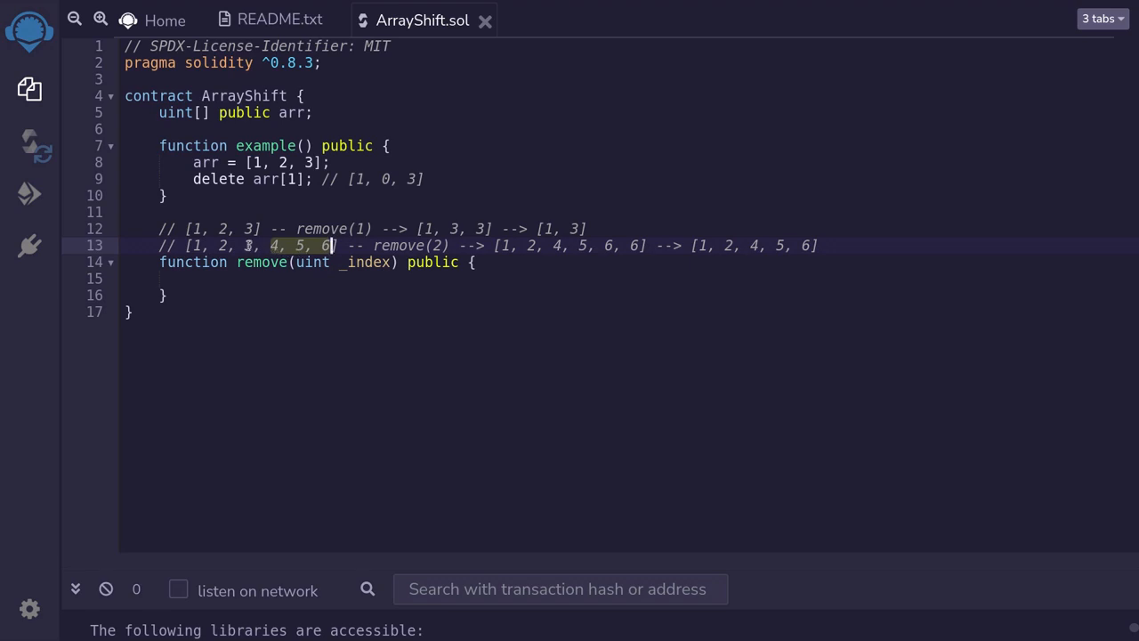
{"action": "left_click_drag", "start_coordinate": [492, 247], "coordinate": [648, 246]}
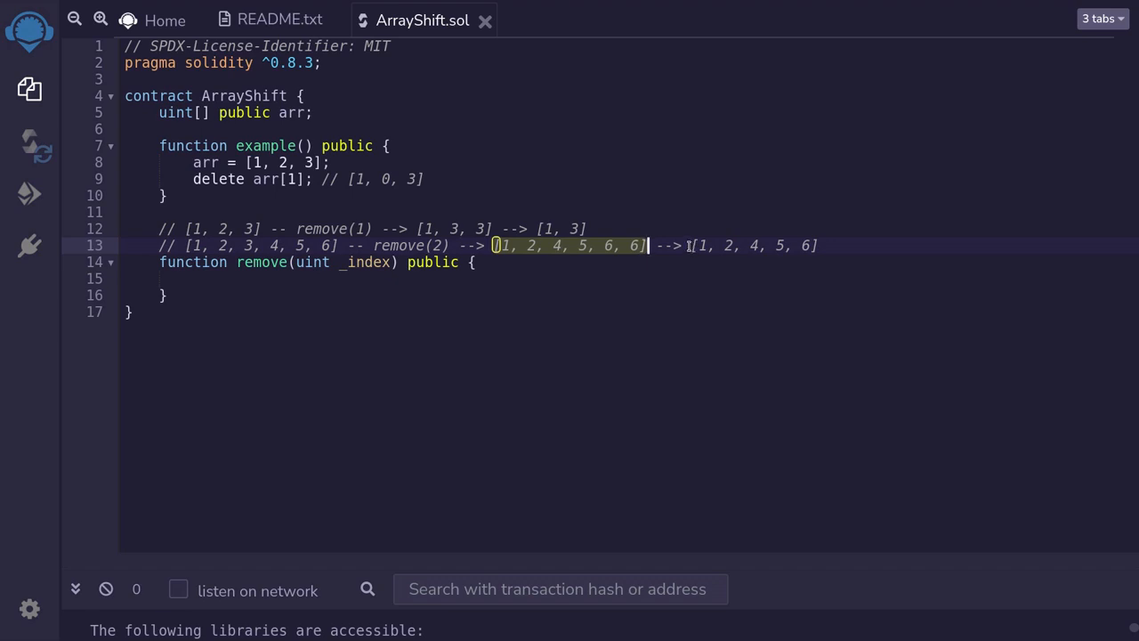
Highlight the final result [1, 2, 4, 5, 6] of the remove(2) example after dropping the last 6.
{"action": "left_click_drag", "start_coordinate": [690, 245], "coordinate": [819, 246]}
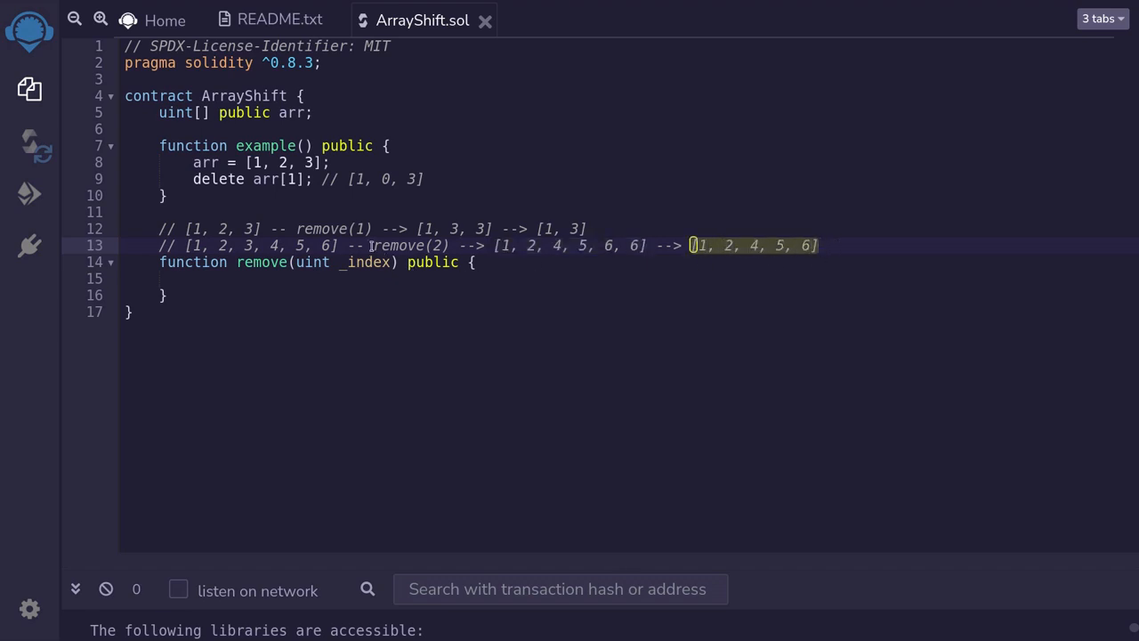
{"action": "left_click_drag", "start_coordinate": [370, 245], "coordinate": [452, 246]}
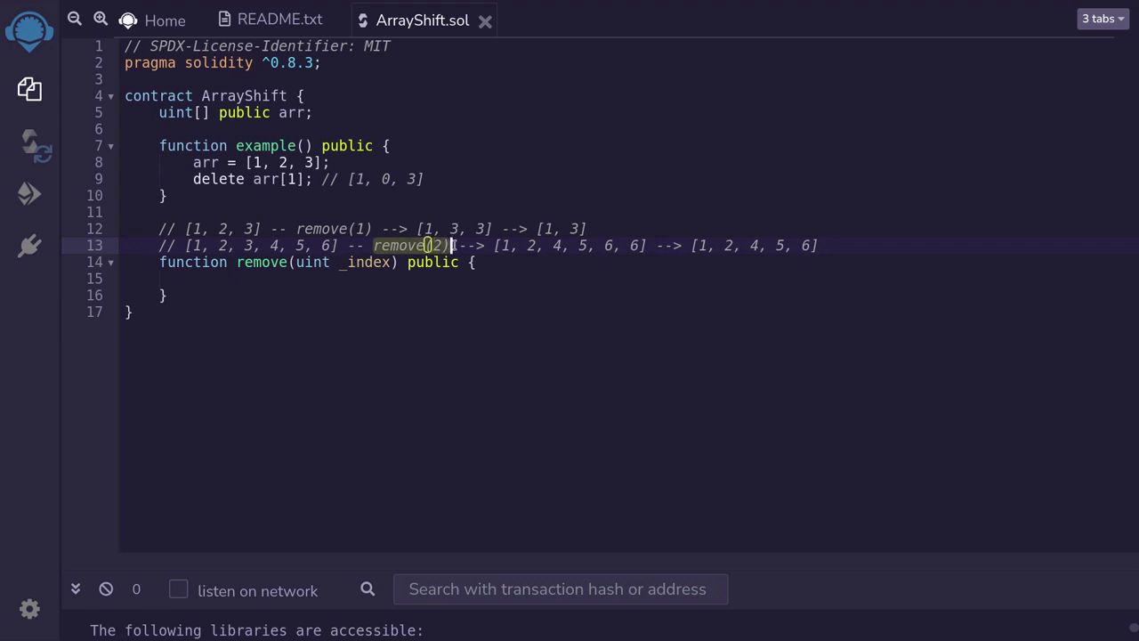
{"action": "double_click", "coordinate": [247, 245]}
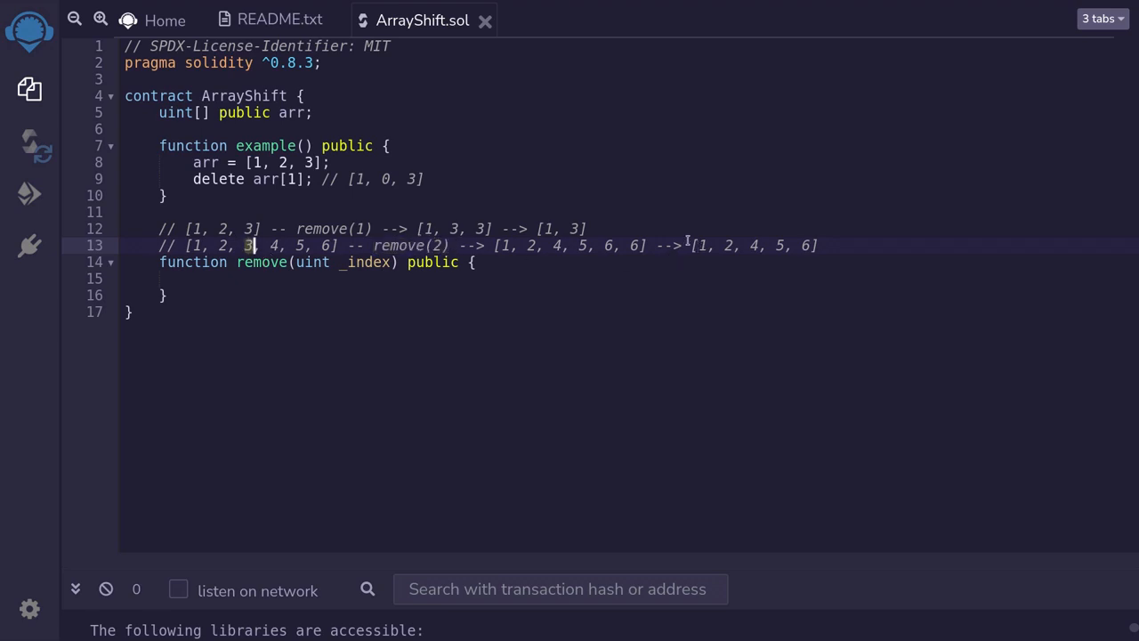
{"action": "left_click_drag", "start_coordinate": [690, 245], "coordinate": [823, 246]}
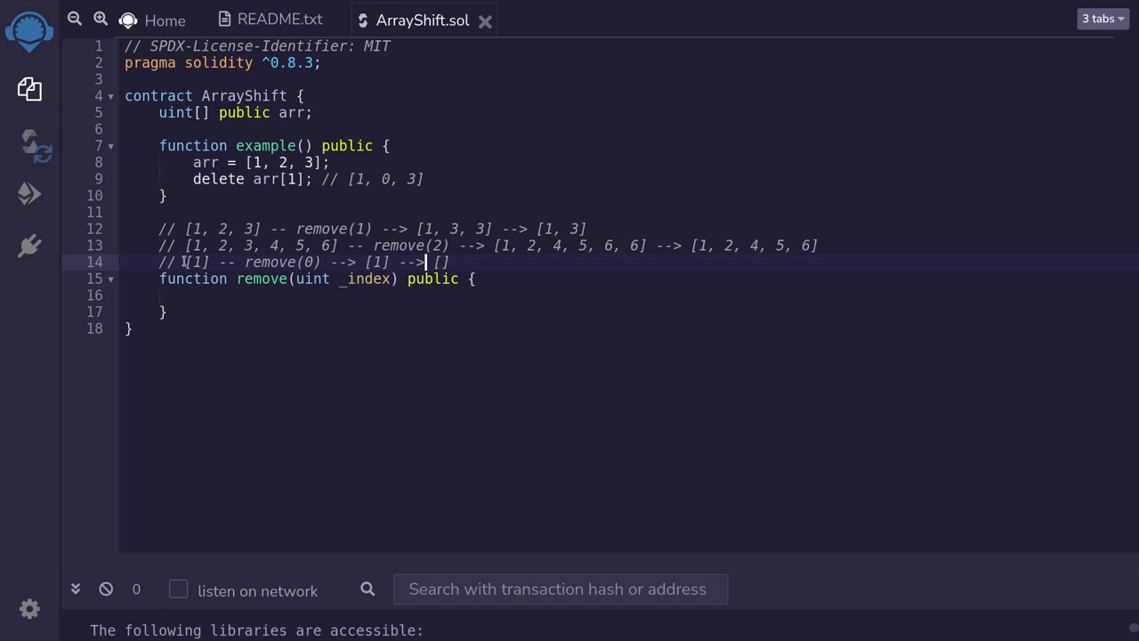
Finish the third example // [1] -- remove(0) --> [1] --> [] and move into remove's empty body.
{"action": "left_click_drag", "start_coordinate": [183, 262], "coordinate": [219, 261]}
{"action": "type", "text": "[]"}
{"action": "key", "text": "Left"}
{"action": "type", "text": "1"}
{"action": "left_click", "coordinate": [308, 261]}
{"action": "double_click", "coordinate": [377, 262]}
{"action": "left_click", "coordinate": [443, 262]}
{"action": "left_click", "coordinate": [294, 298]}
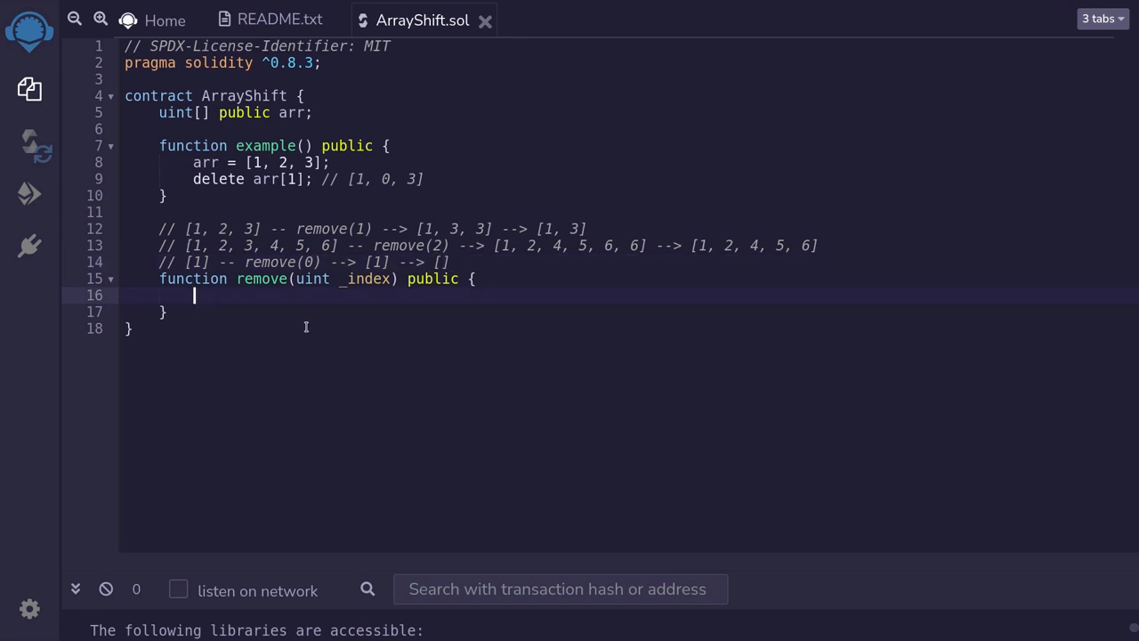
Add require(_index < arr.length, "index out of bound") as the first line of remove.
{"action": "left_click", "coordinate": [354, 278]}
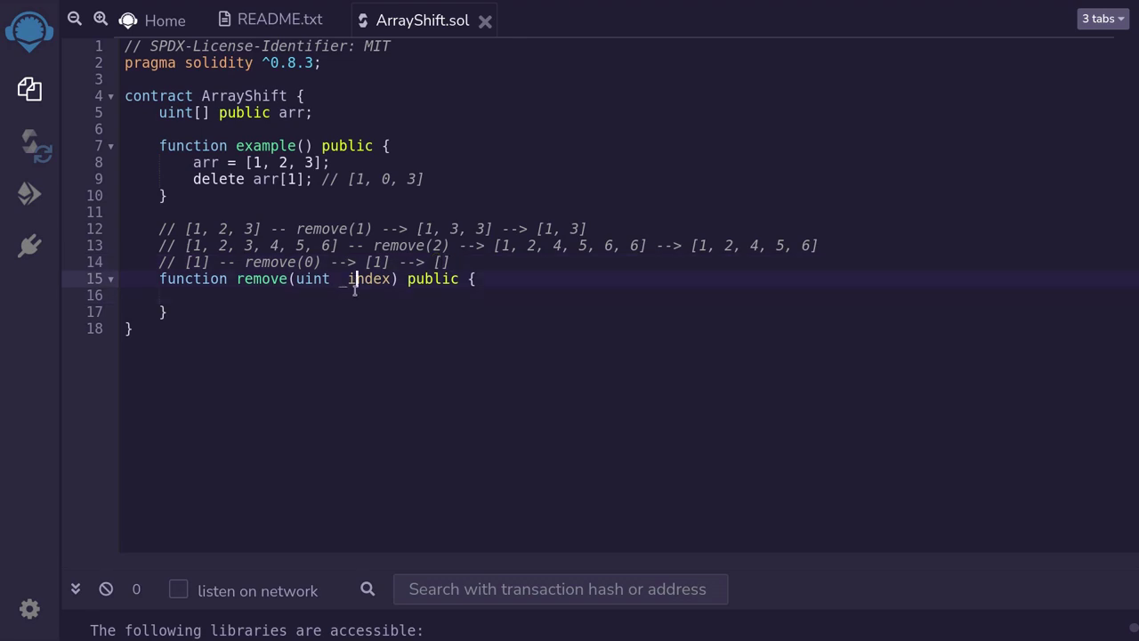
{"action": "left_click", "coordinate": [226, 296]}
{"action": "type", "text": "re"}
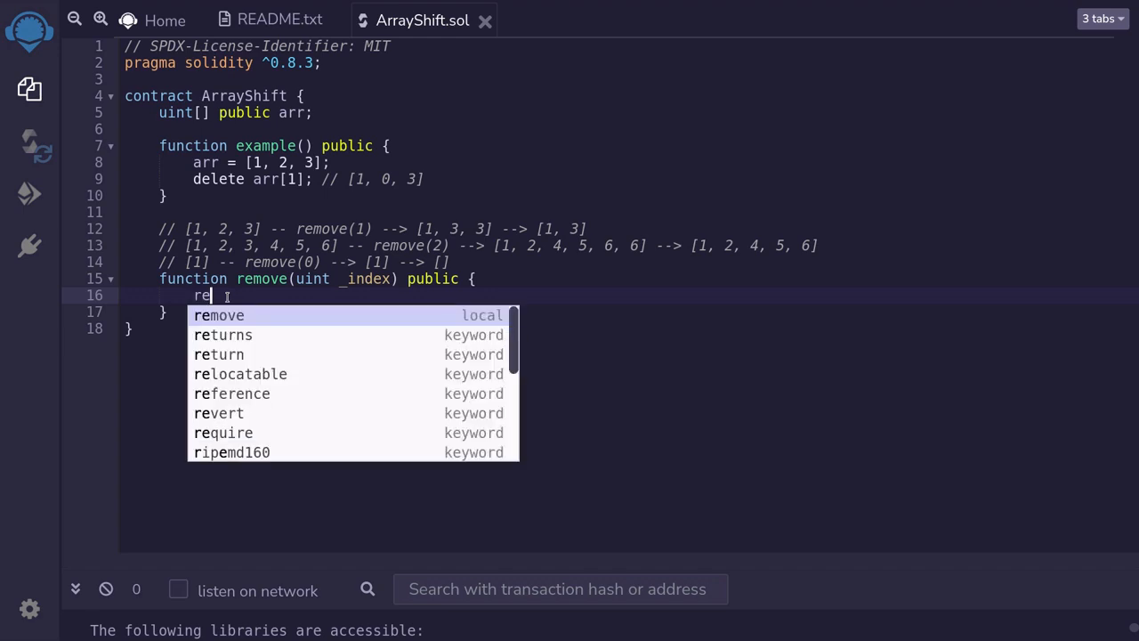
{"action": "type", "text": "quire(_"}
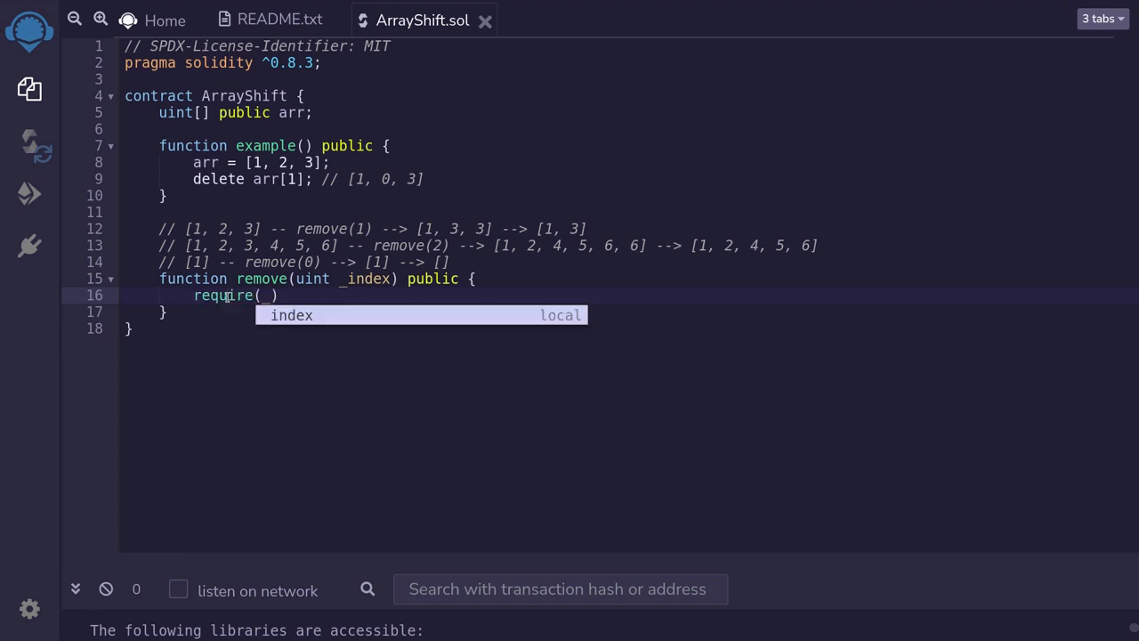
{"action": "type", "text": "index "}
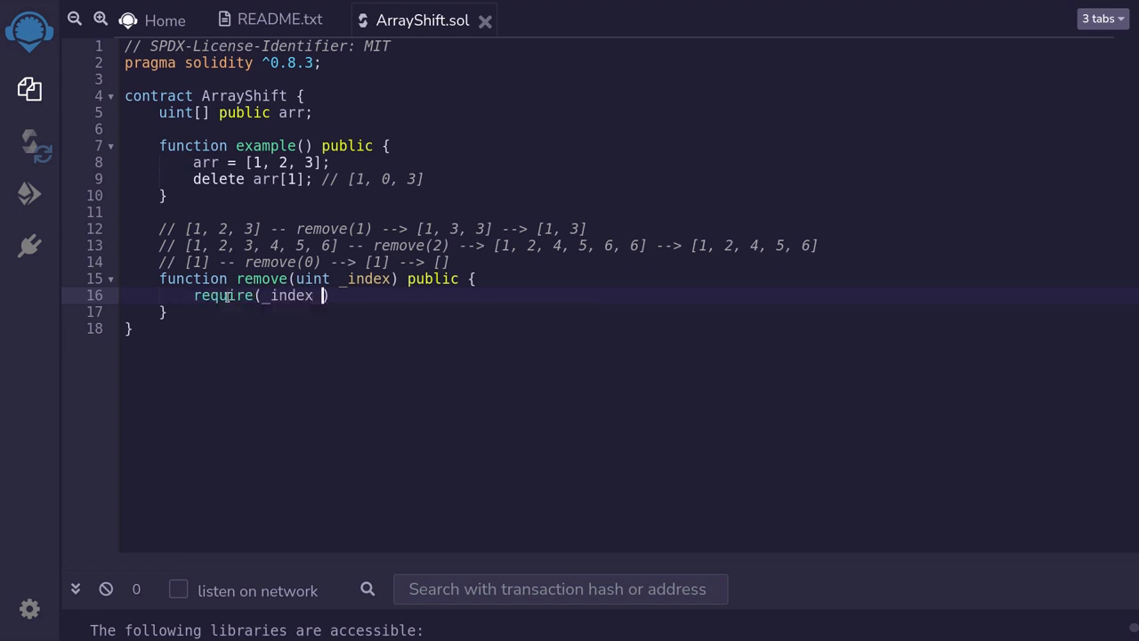
{"action": "type", "text": "< "}
{"action": "type", "text": "arr."}
{"action": "type", "text": "length, \""}
{"action": "type", "text": "inde"}
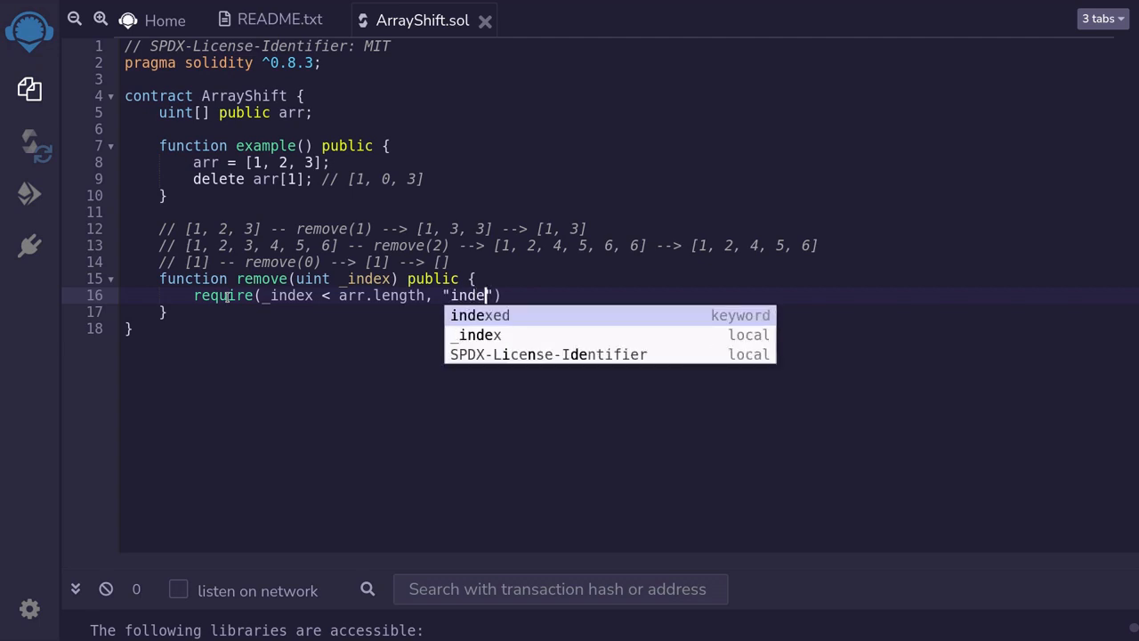
{"action": "type", "text": "x out of bou"}
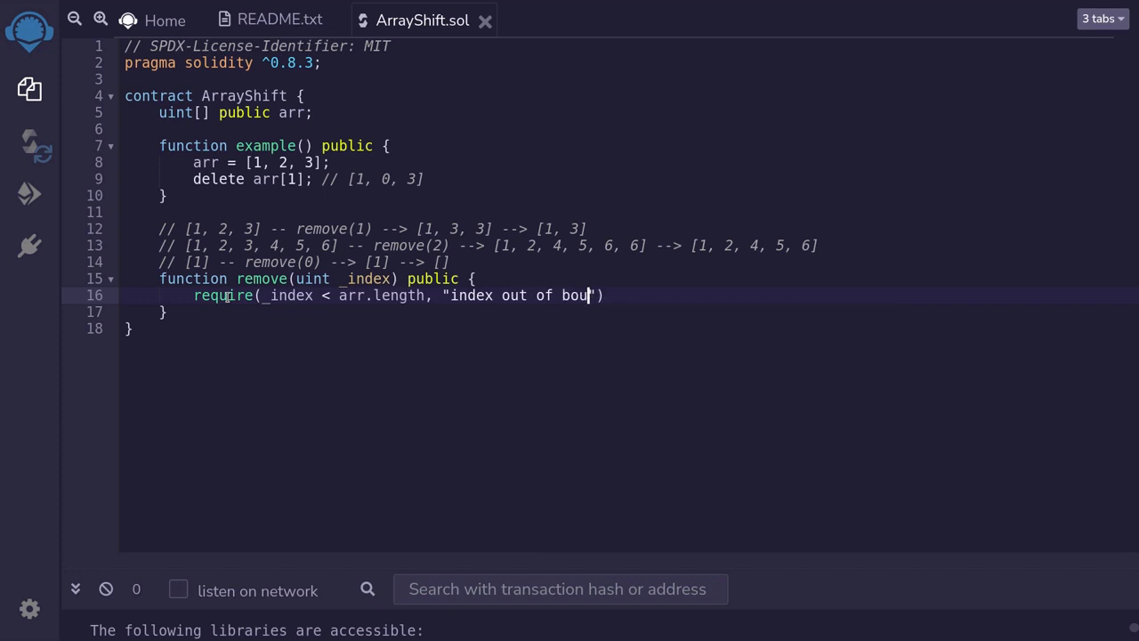
{"action": "type", "text": "nd"}
{"action": "key", "text": "Right"}
{"action": "key", "text": "Right"}
{"action": "key", "text": "Return"}
{"action": "key", "text": "Return"}
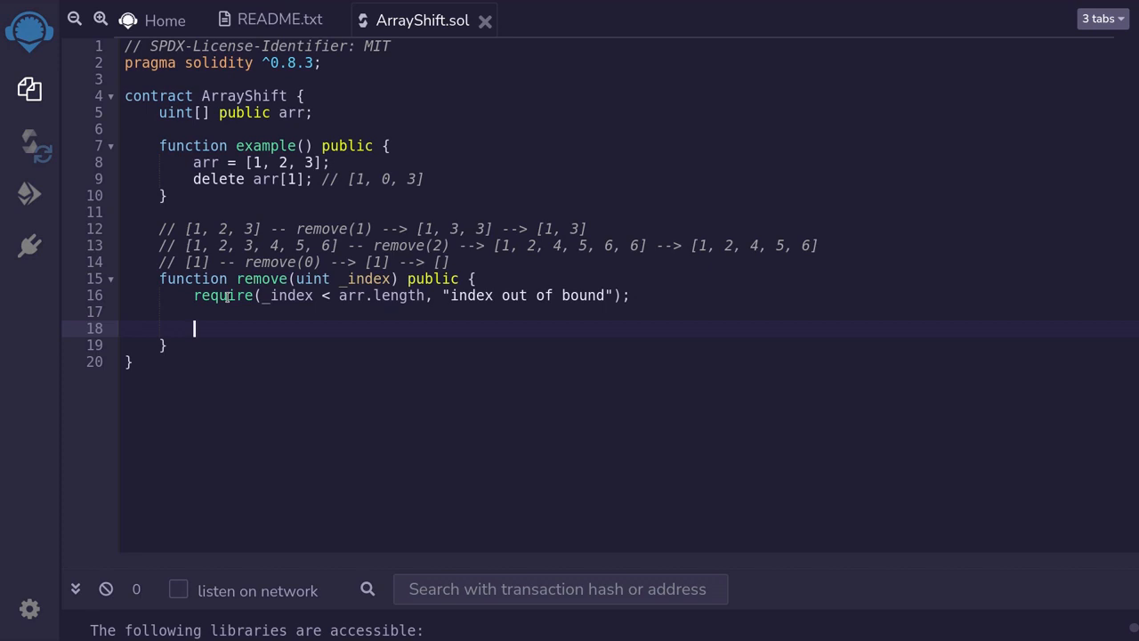
{"action": "type", "text": "for"}
{"action": "type", "text": " (uint "}
{"action": "type", "text": "i = _"}
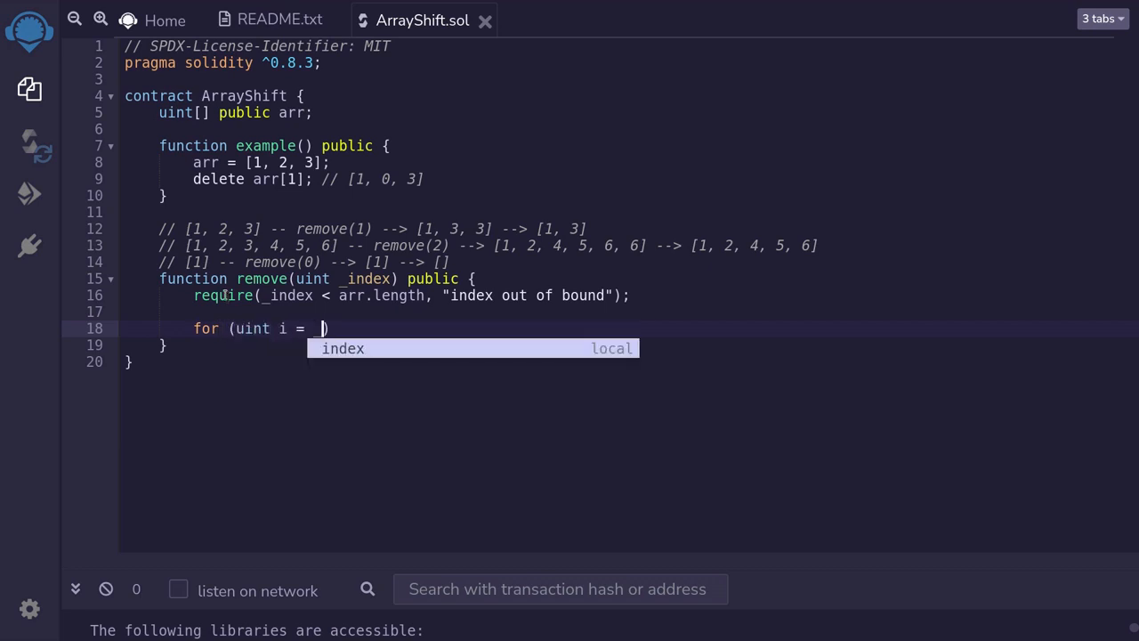
{"action": "type", "text": "index; "}
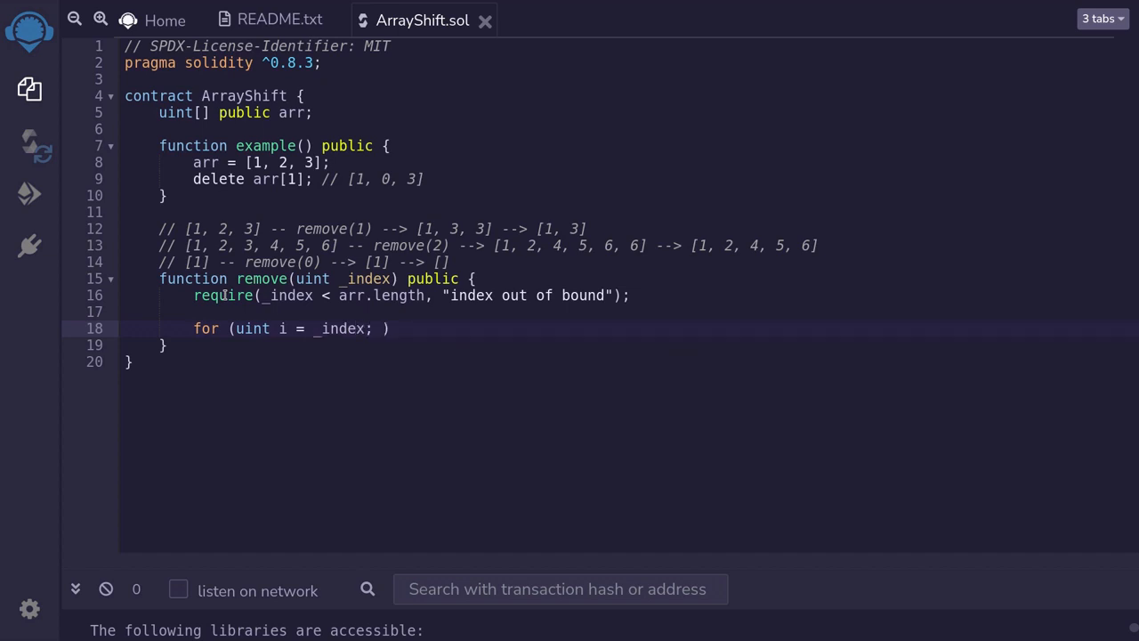
{"action": "type", "text": "i < arr"}
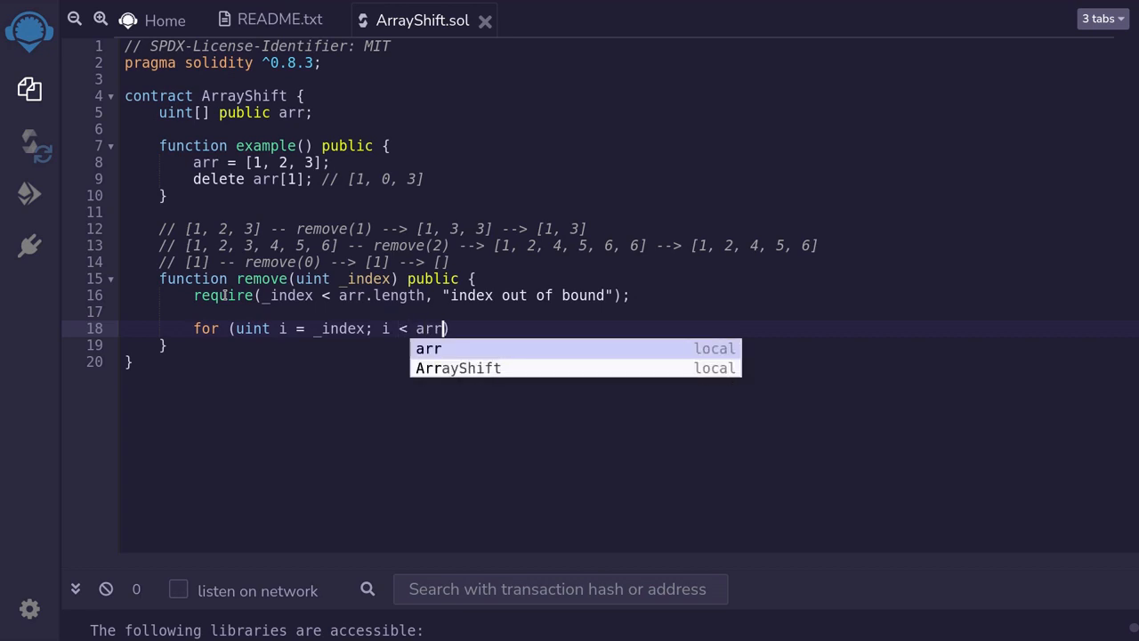
{"action": "type", "text": ".length "}
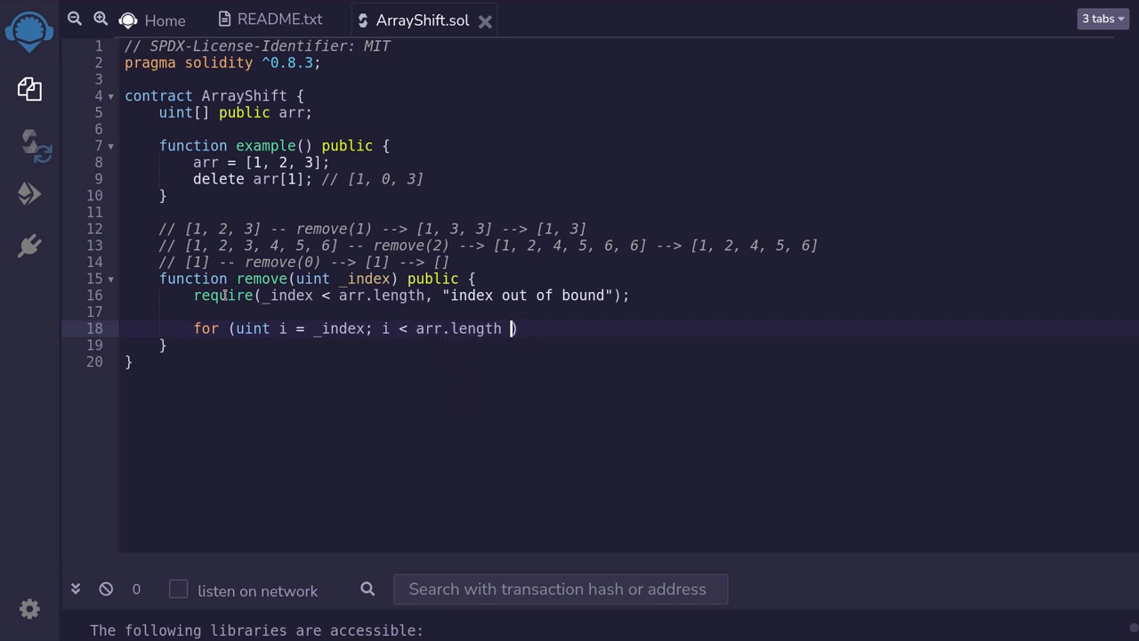
{"action": "type", "text": "- 1; "}
{"action": "type", "text": "i++"}
Add a for loop from _index to arr.length - 1 setting arr[i] = arr[i + 1].
{"action": "key", "text": "Right"}
{"action": "type", "text": "{"}
{"action": "key", "text": "Return"}
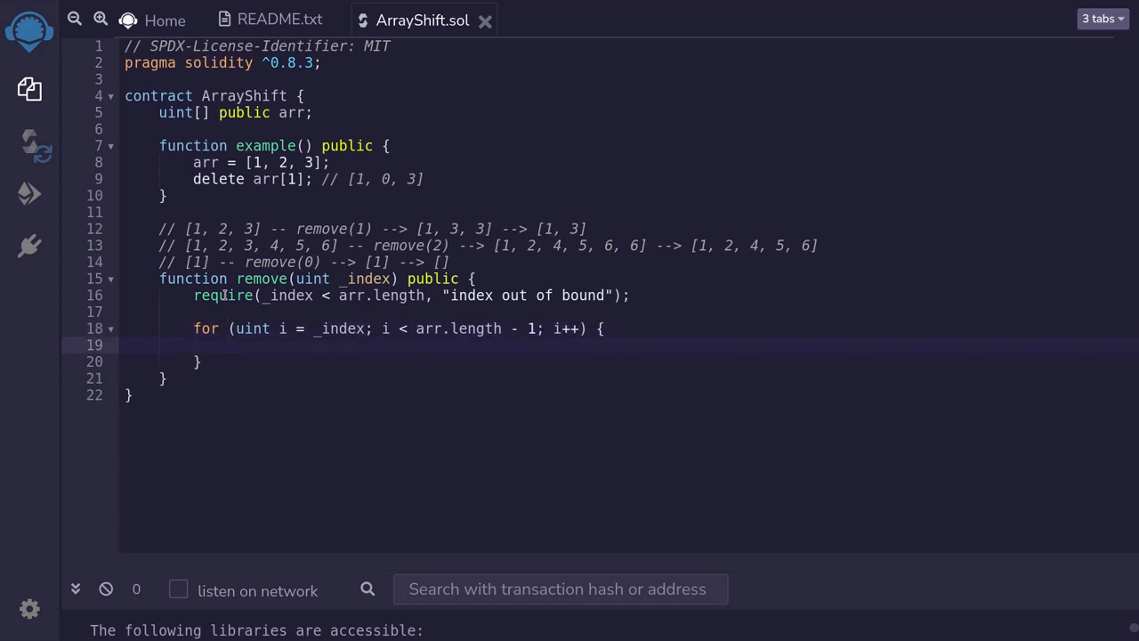
{"action": "type", "text": "a"}
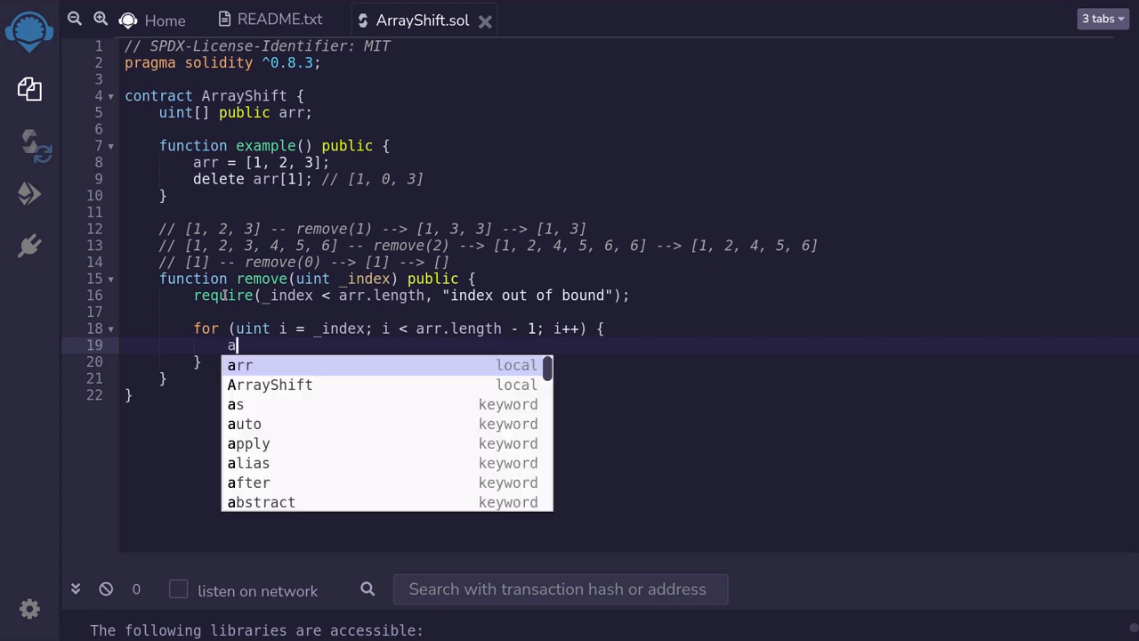
{"action": "type", "text": "rr[i] "}
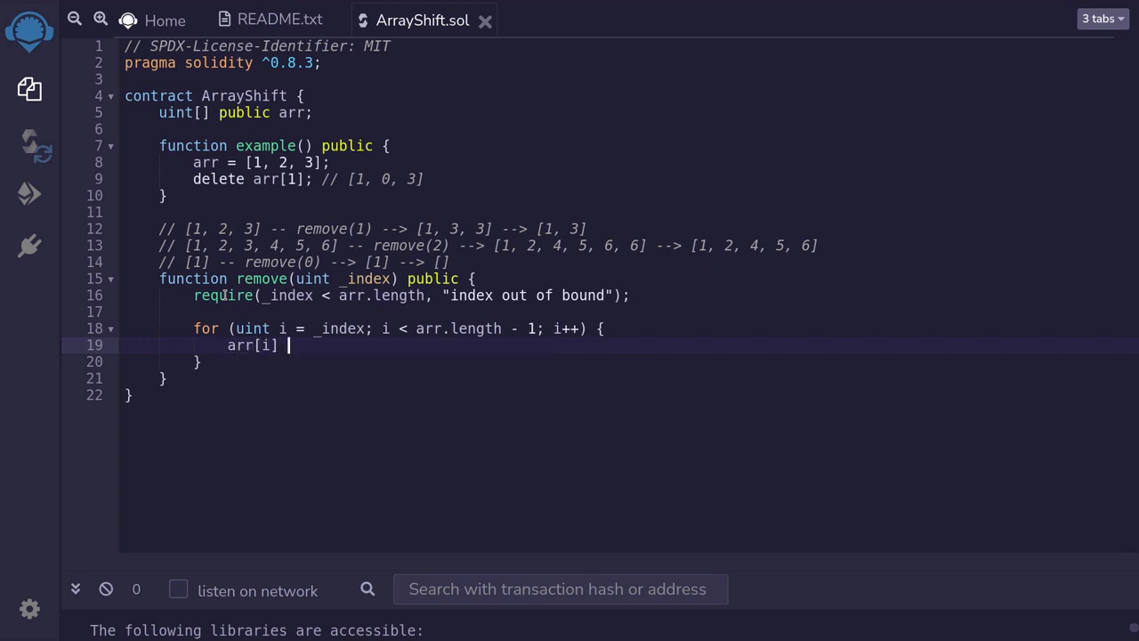
{"action": "type", "text": "= "}
{"action": "type", "text": "arr"}
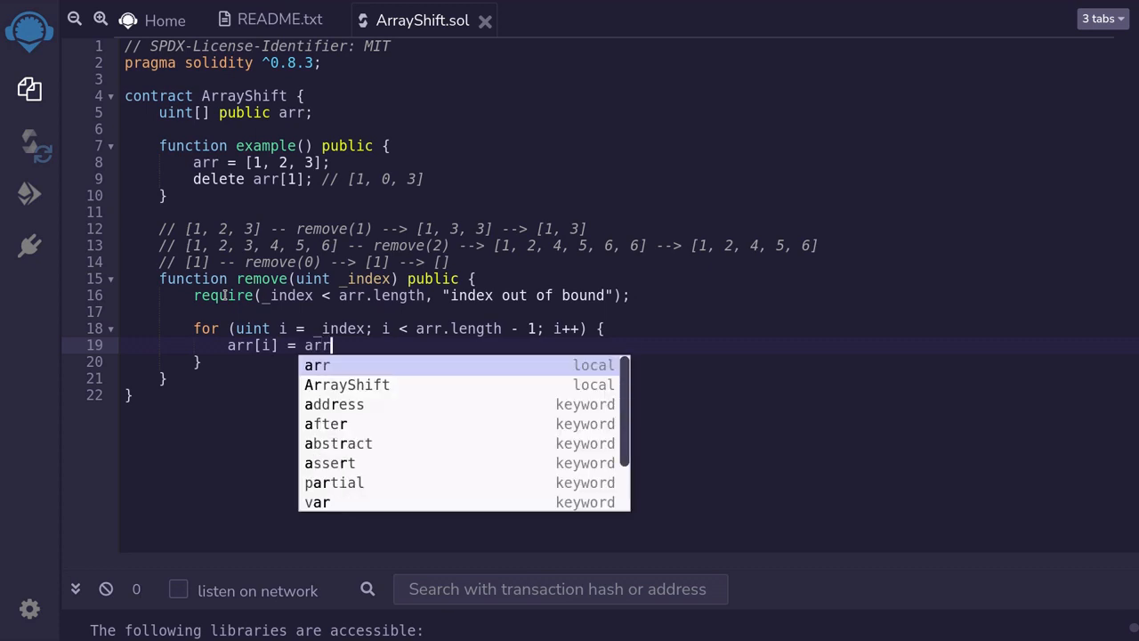
{"action": "type", "text": "[i "}
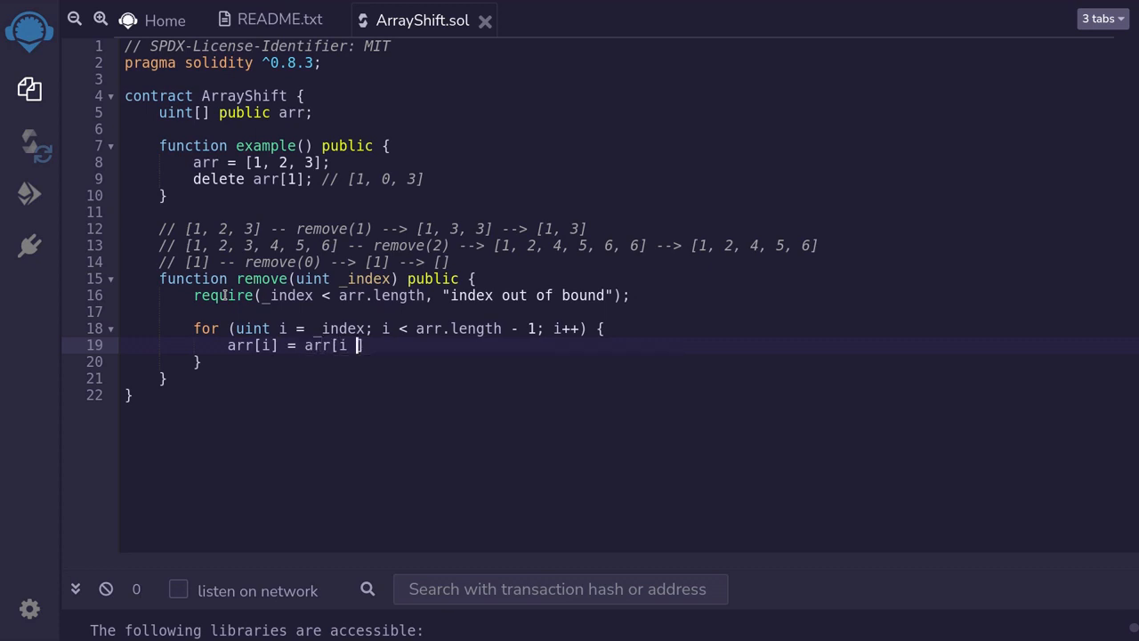
{"action": "type", "text": "+ 1];"}
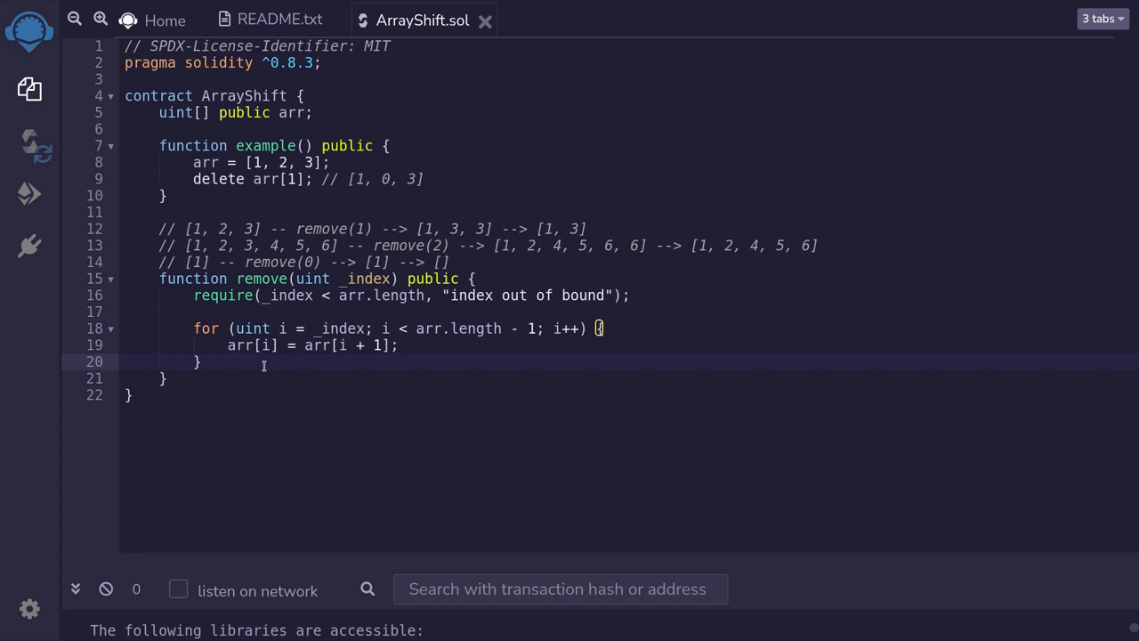
Fix the line 13 comment's intermediate array to read [1, 2, 4, 5, 6, 6] and return after the loop.
{"action": "left_click_drag", "start_coordinate": [209, 363], "coordinate": [133, 328]}
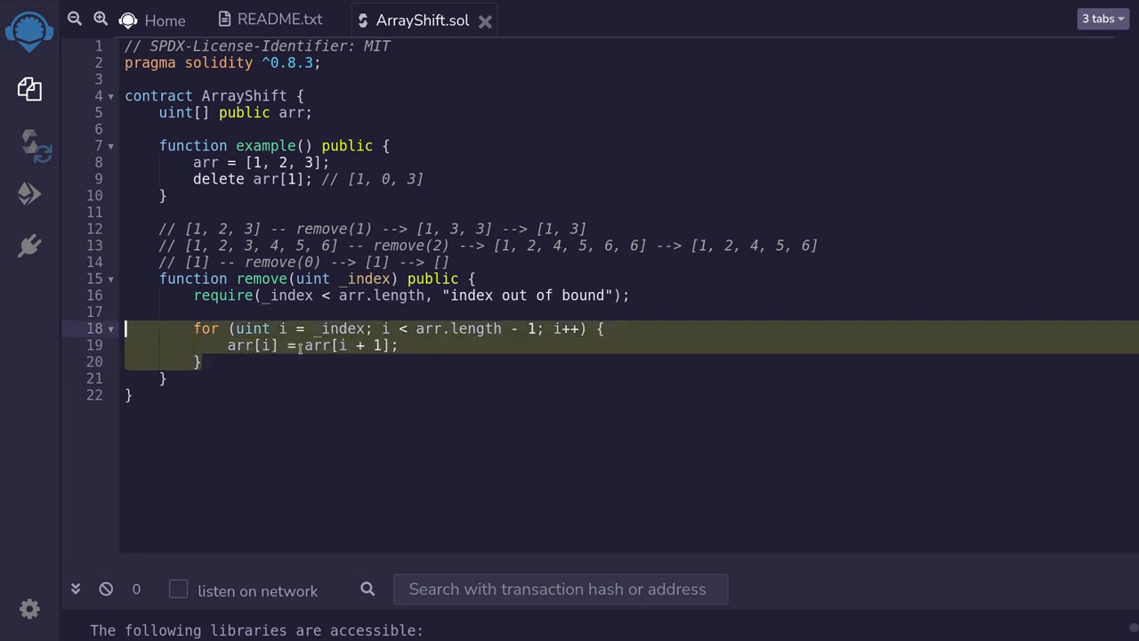
{"action": "left_click_drag", "start_coordinate": [414, 228], "coordinate": [502, 229]}
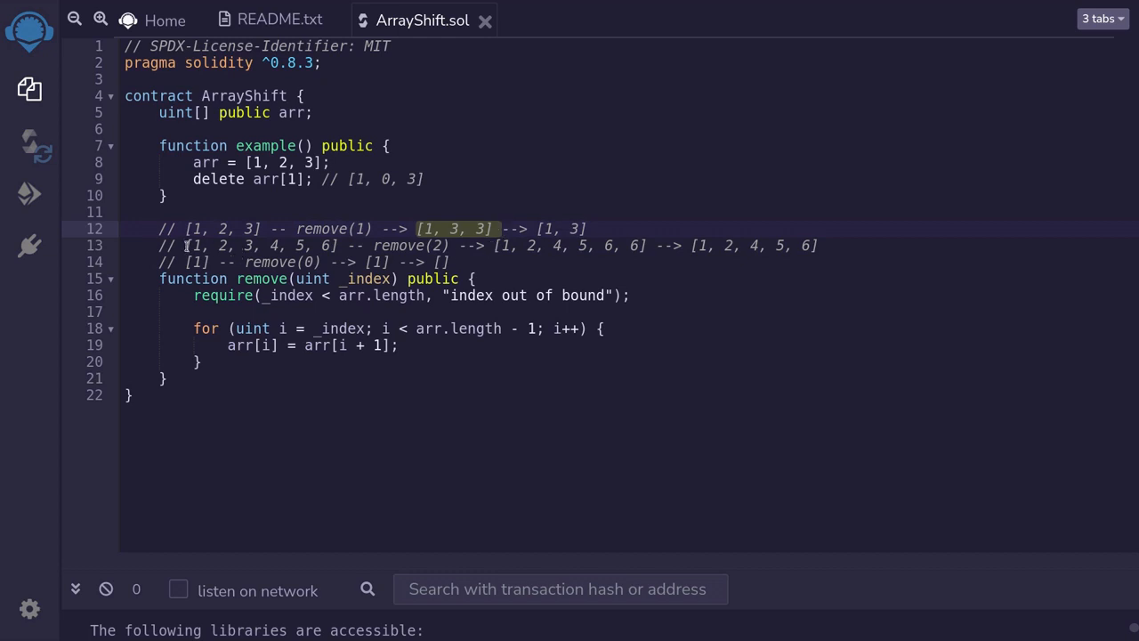
{"action": "left_click_drag", "start_coordinate": [184, 246], "coordinate": [340, 245]}
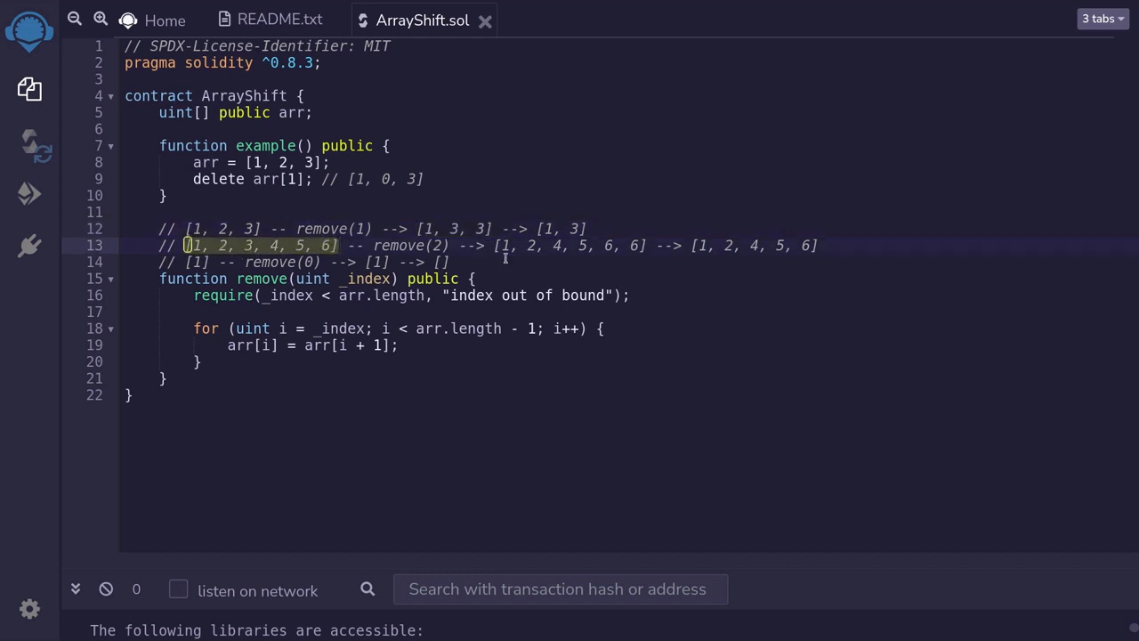
{"action": "left_click_drag", "start_coordinate": [490, 246], "coordinate": [648, 246]}
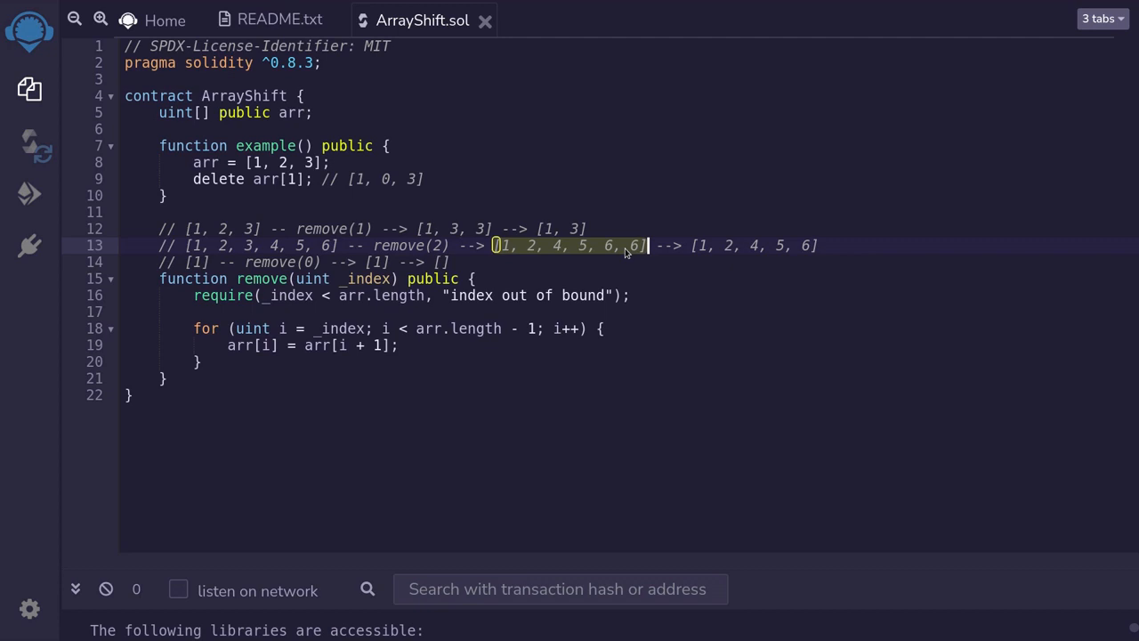
{"action": "left_click", "coordinate": [629, 246]}
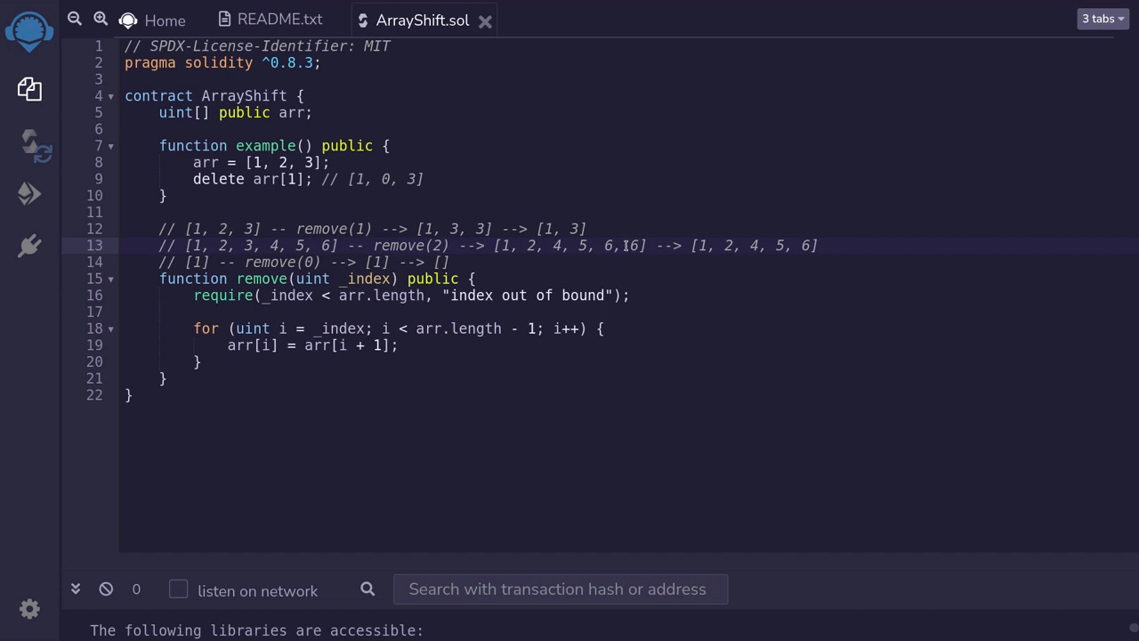
{"action": "left_click", "coordinate": [246, 361]}
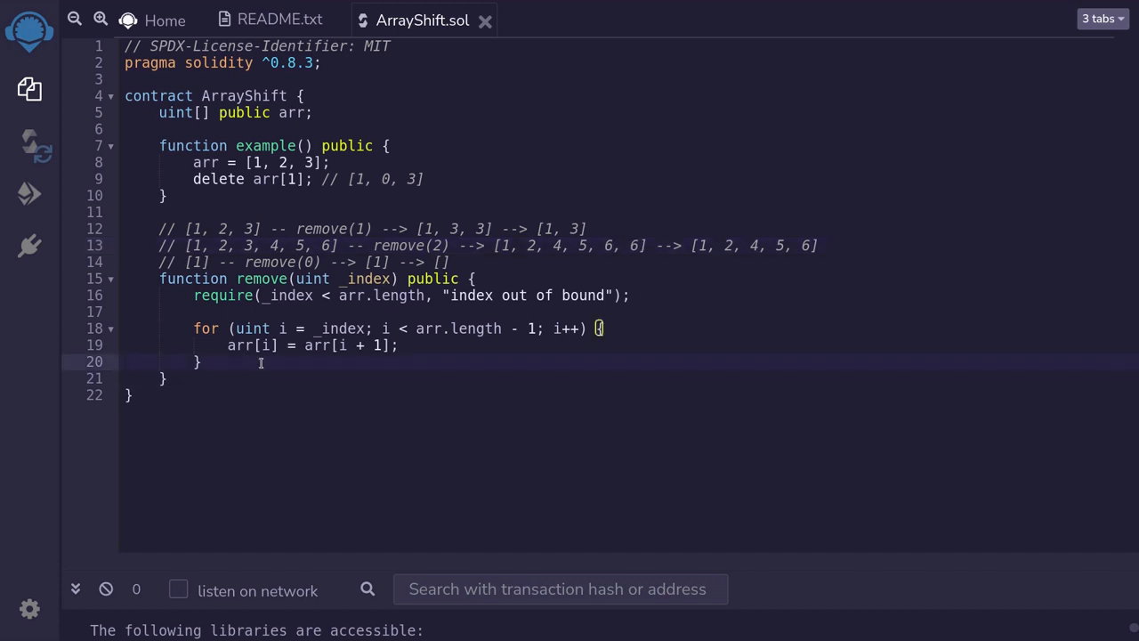
End remove with arr.pop() after the shifting loop and review the finished function.
{"action": "key", "text": "Return"}
{"action": "type", "text": "arr.pop()"}
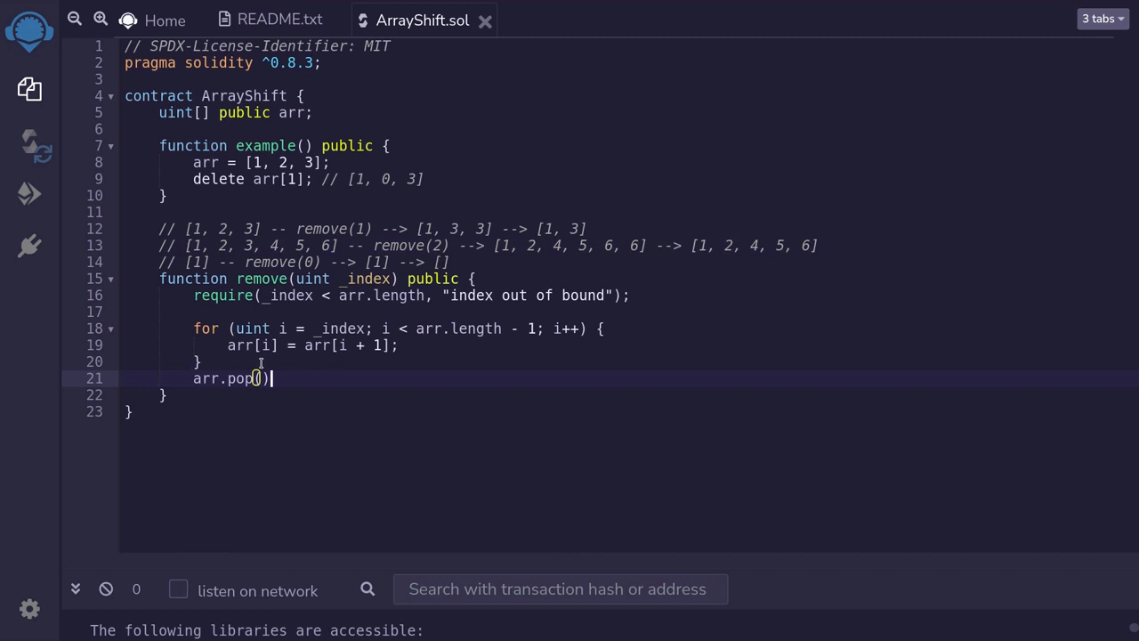
{"action": "type", "text": ";"}
{"action": "left_click_drag", "start_coordinate": [166, 395], "coordinate": [127, 278]}
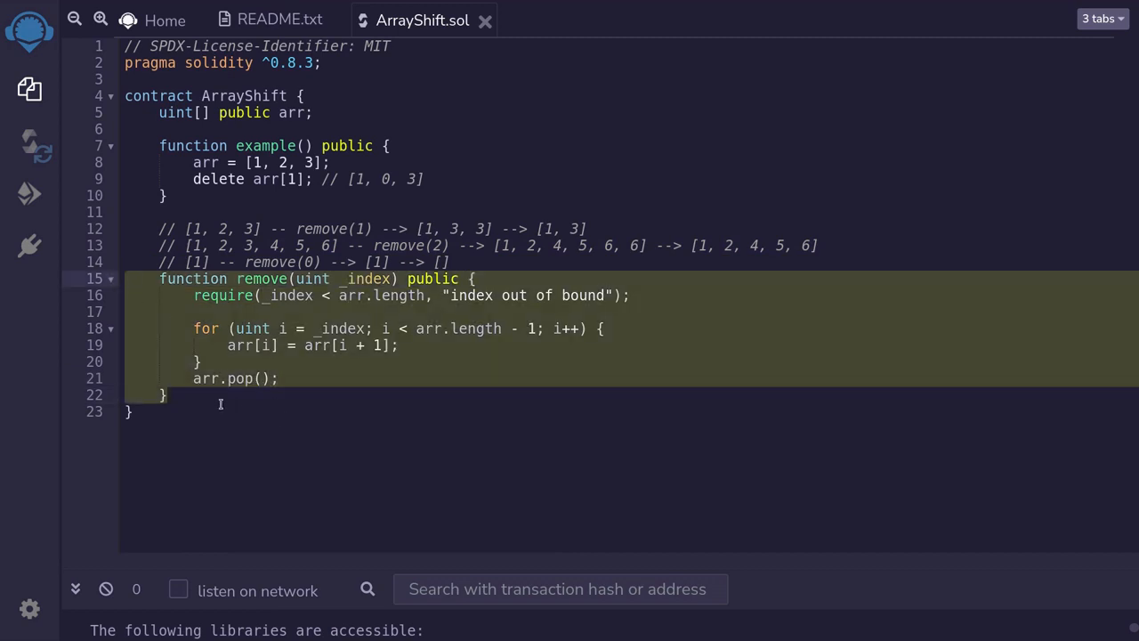
{"action": "double_click", "coordinate": [360, 280]}
{"action": "left_click", "coordinate": [169, 395]}
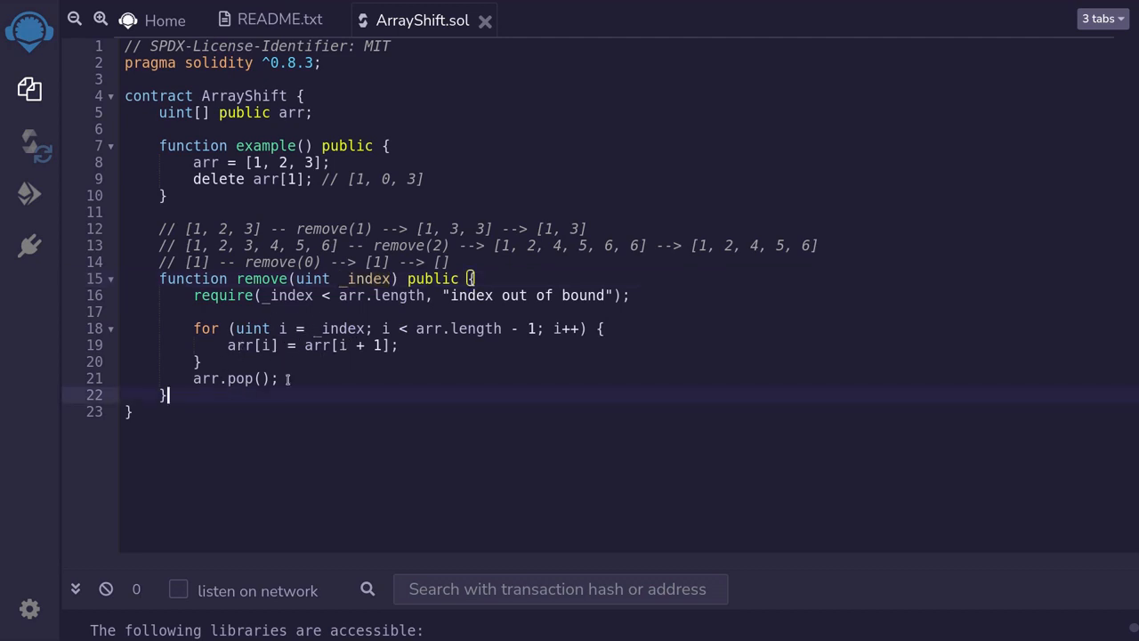
Start function test() external setting arr = [1, 2, 3, 4, 5] and calling remove(2).
{"action": "key", "text": "Return"}
{"action": "key", "text": "Return"}
{"action": "type", "text": "func"}
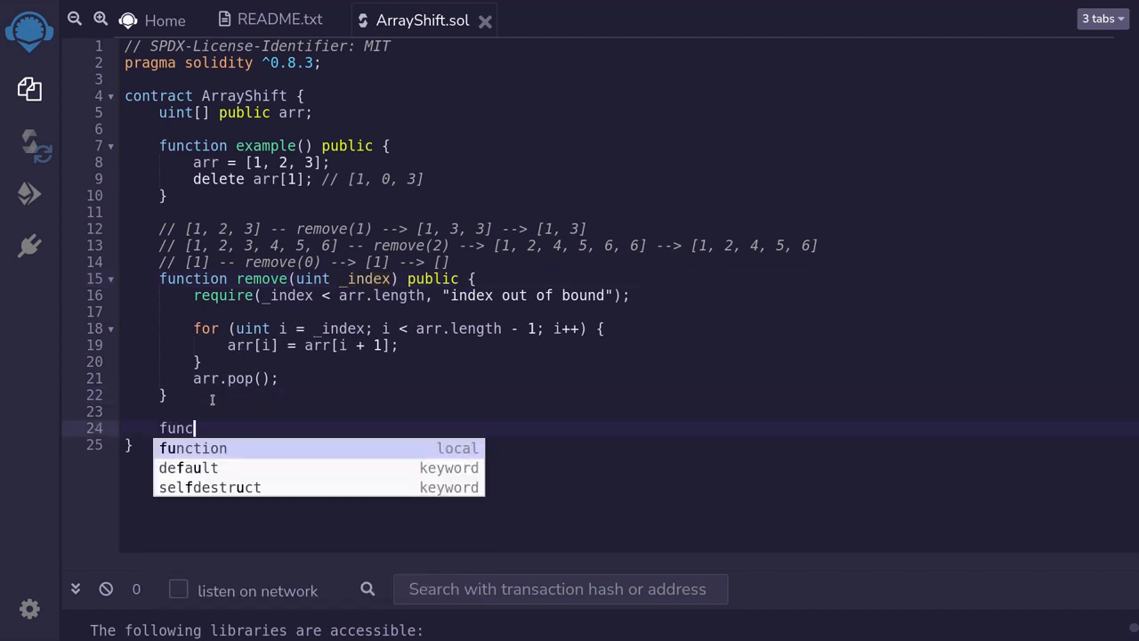
{"action": "type", "text": "tion test() "}
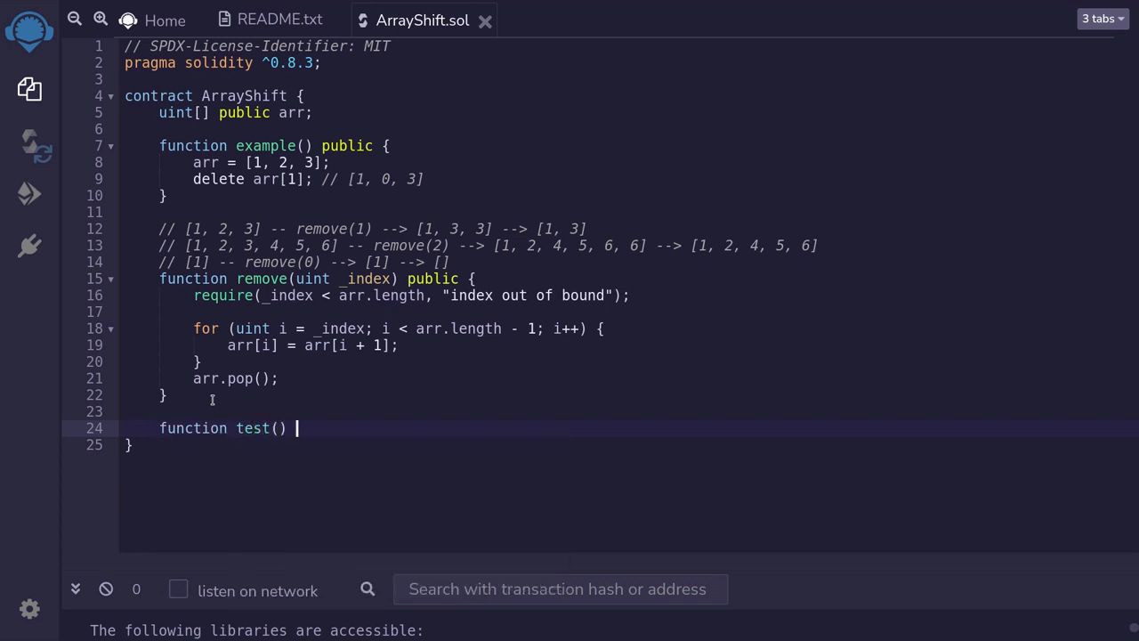
{"action": "type", "text": "external {"}
{"action": "key", "text": "Return"}
{"action": "type", "text": "arr = [1, 2, 3, 4, 5];"}
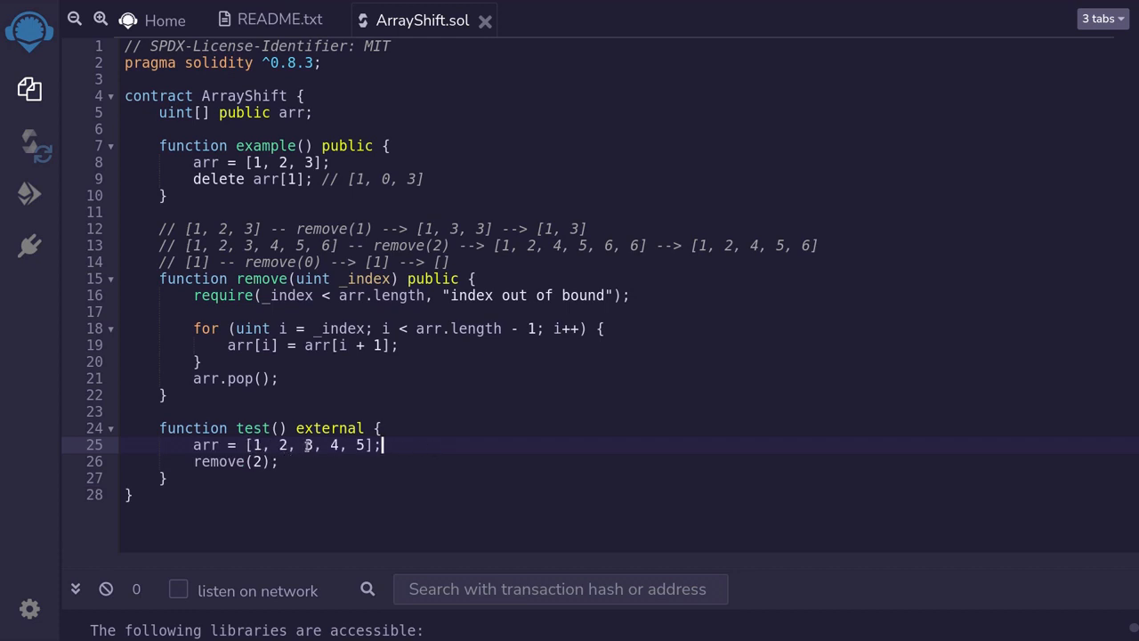
{"action": "left_click", "coordinate": [297, 463]}
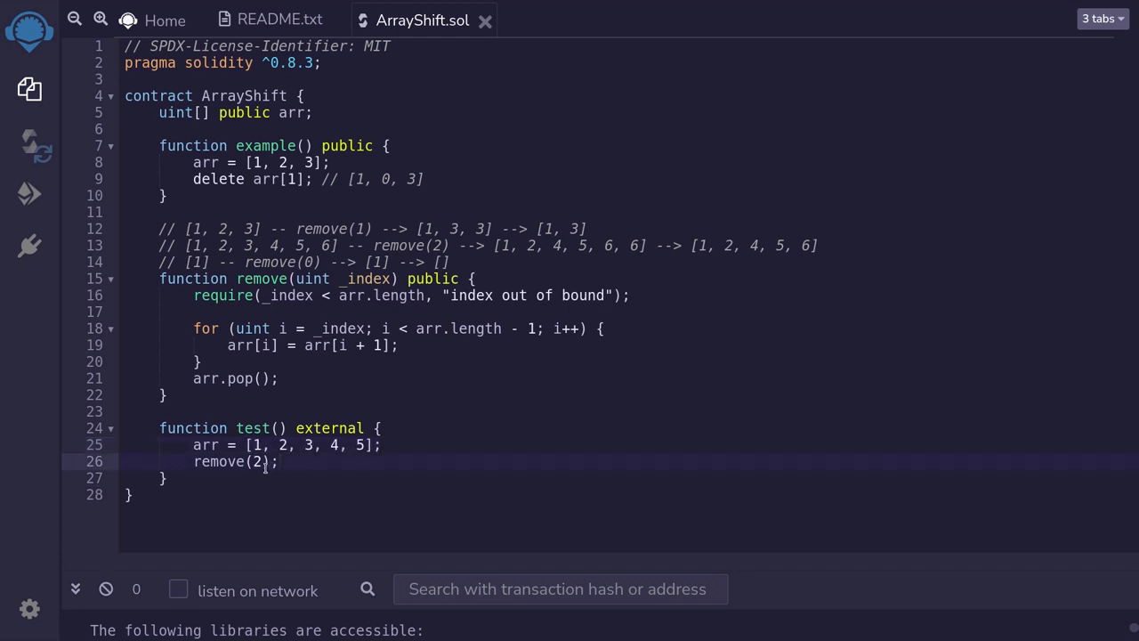
{"action": "double_click", "coordinate": [309, 445]}
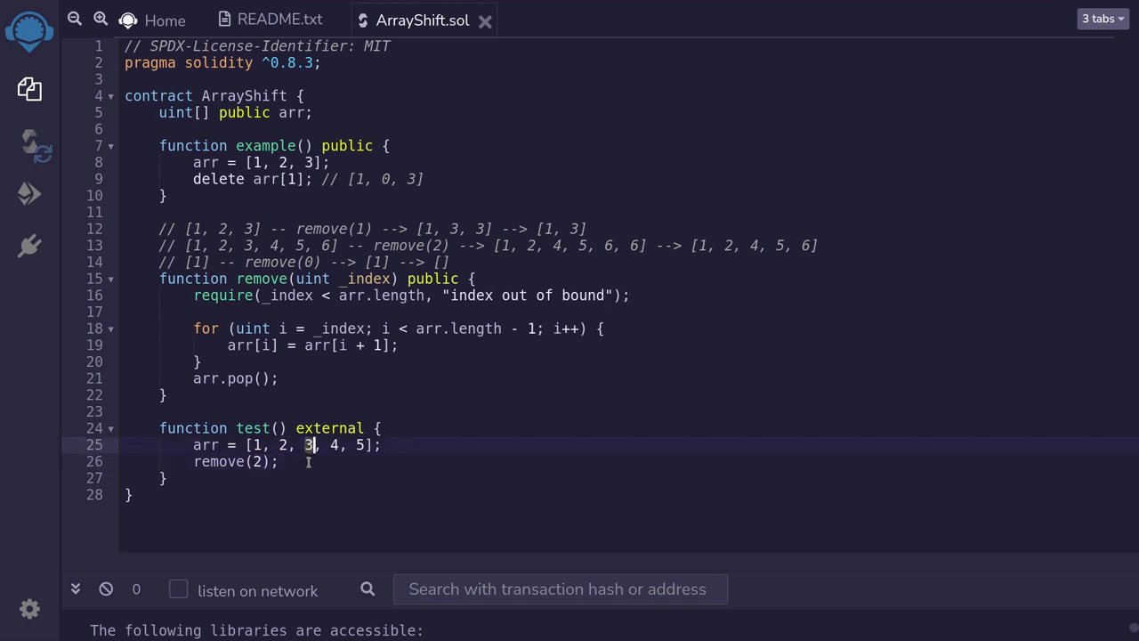
{"action": "left_click", "coordinate": [283, 462]}
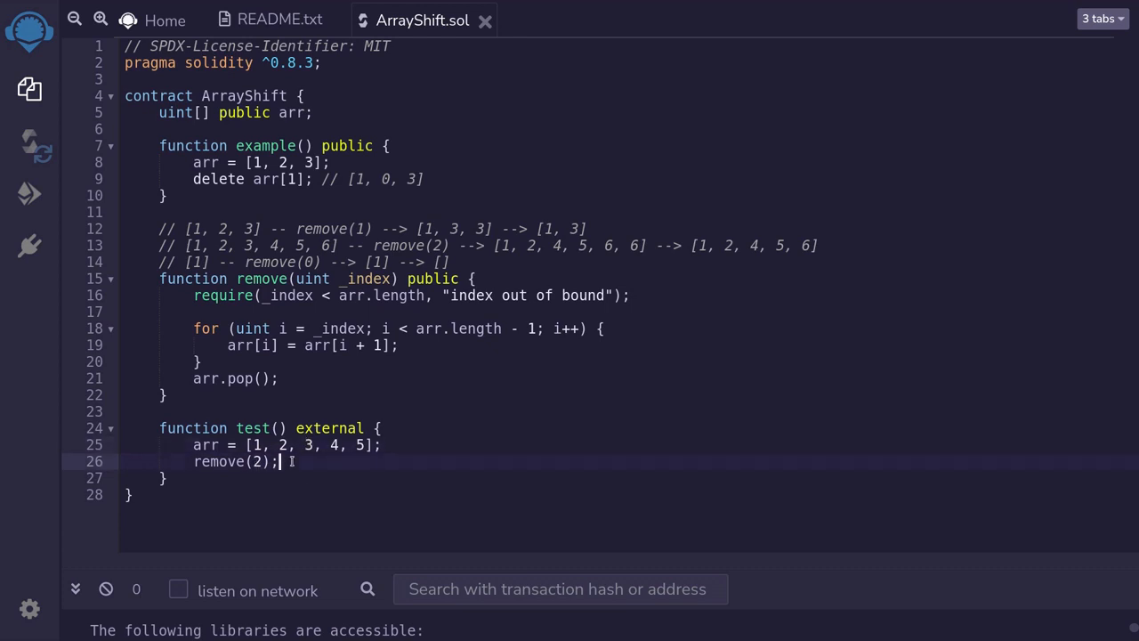
{"action": "key", "text": "Return"}
{"action": "type", "text": "// [1, 2, 4, 5]"}
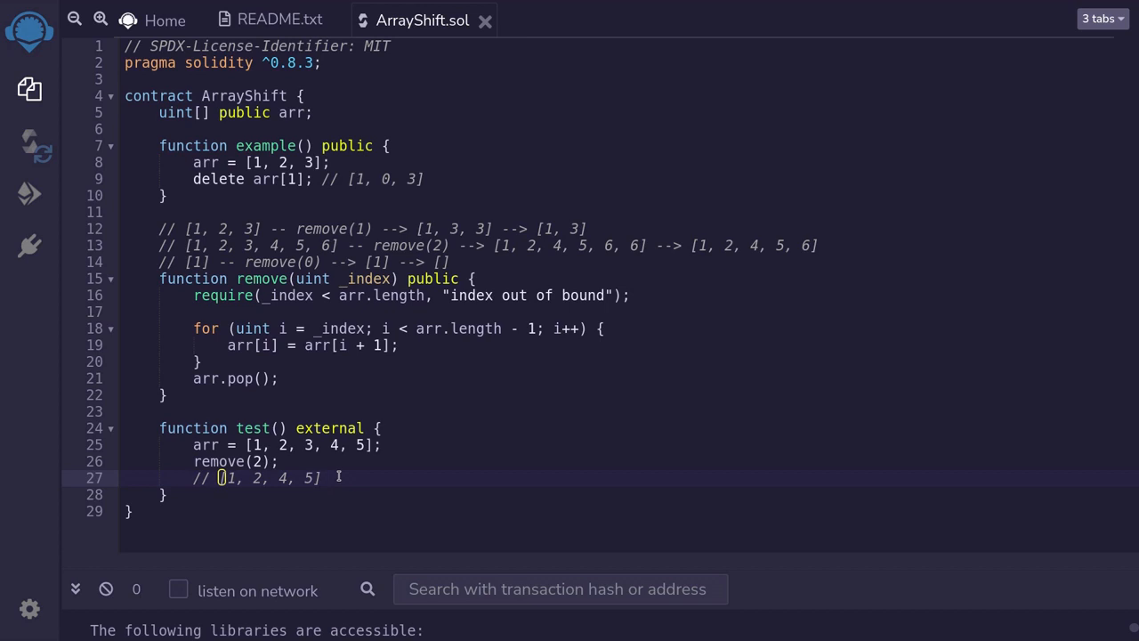
Add the // [1, 2, 4, 5] comment and asserts for each element and arr.length == 4.
{"action": "left_click_drag", "start_coordinate": [322, 477], "coordinate": [219, 477]}
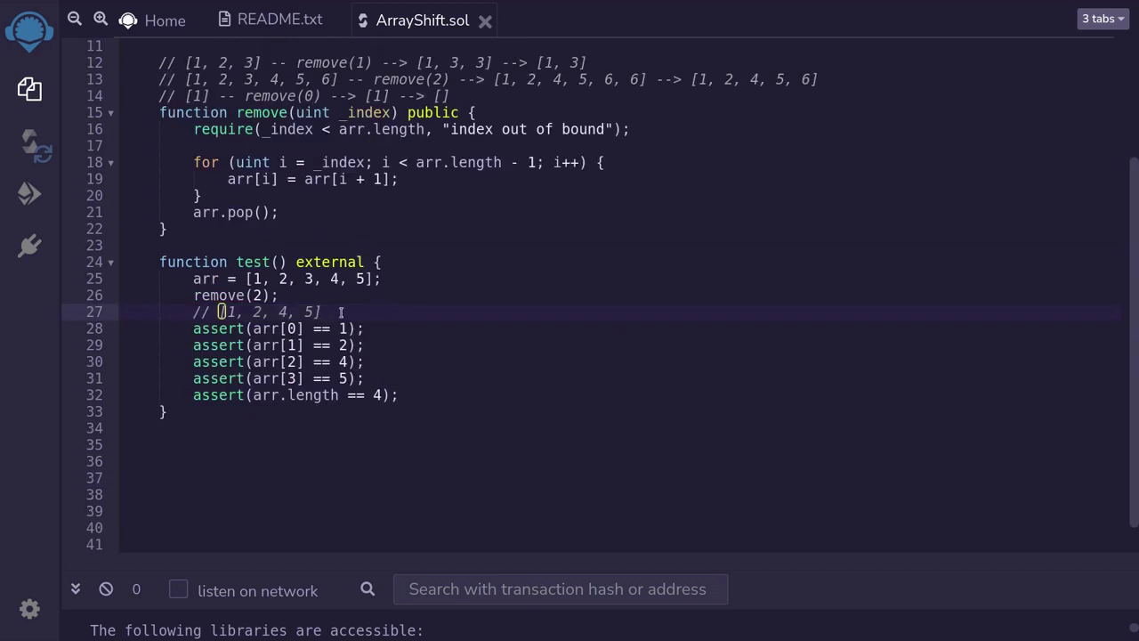
{"action": "left_click_drag", "start_coordinate": [320, 312], "coordinate": [218, 311]}
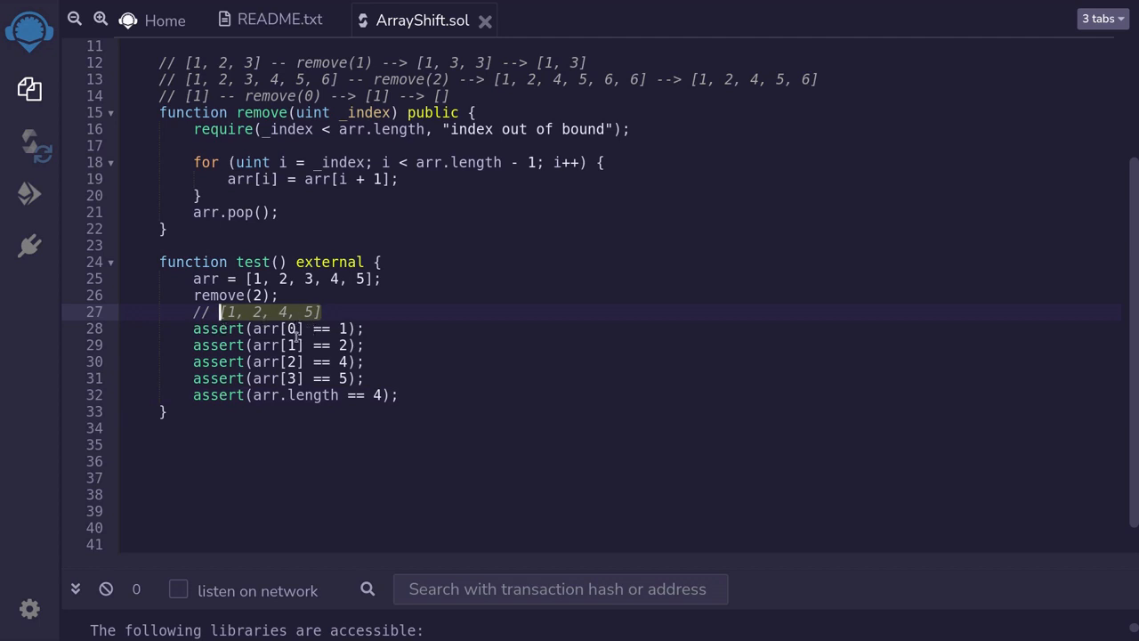
{"action": "left_click", "coordinate": [293, 380]}
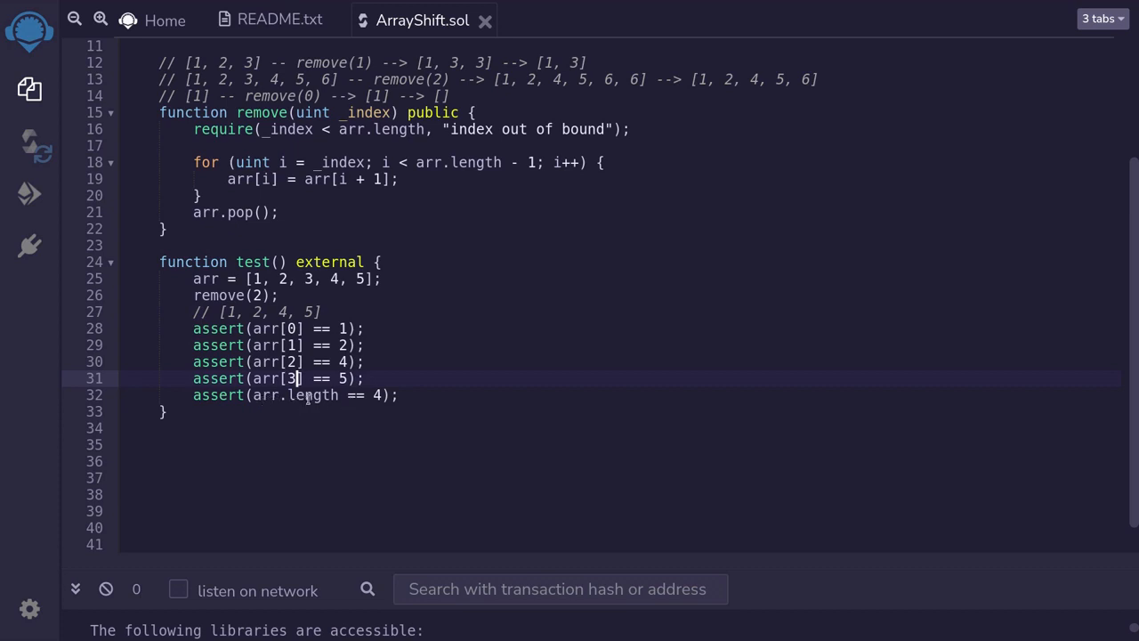
{"action": "left_click", "coordinate": [313, 397]}
{"action": "left_click", "coordinate": [400, 396]}
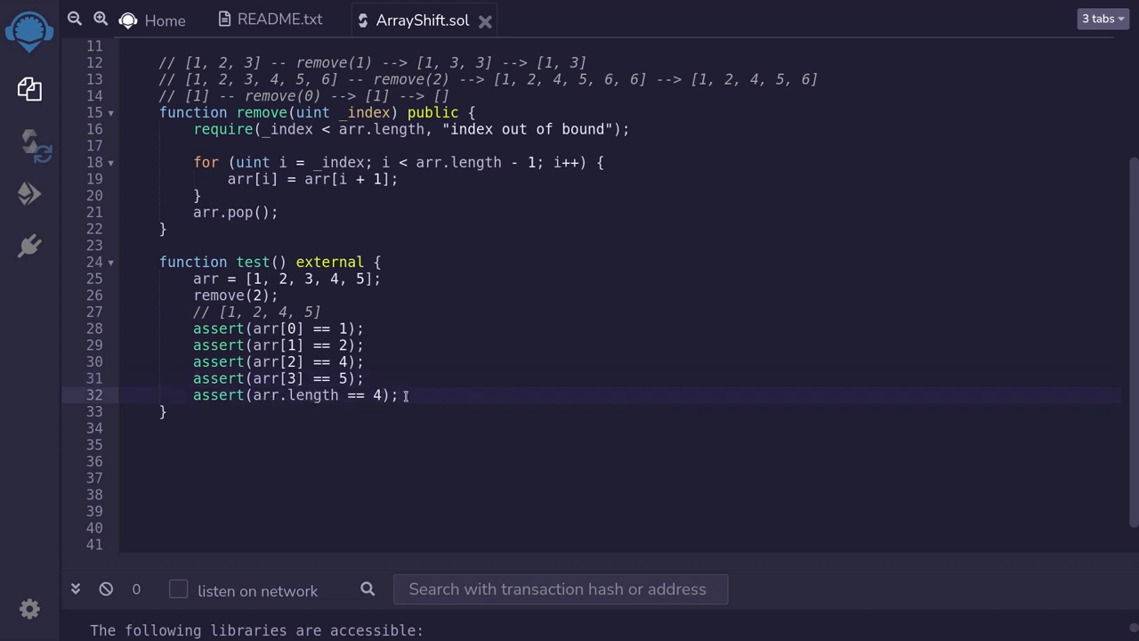
{"action": "key", "text": "Return"}
{"action": "key", "text": "Return"}
Paste the [1] remove(0) example into test() as arr = [1]; remove(0);.
{"action": "left_click", "coordinate": [463, 96]}
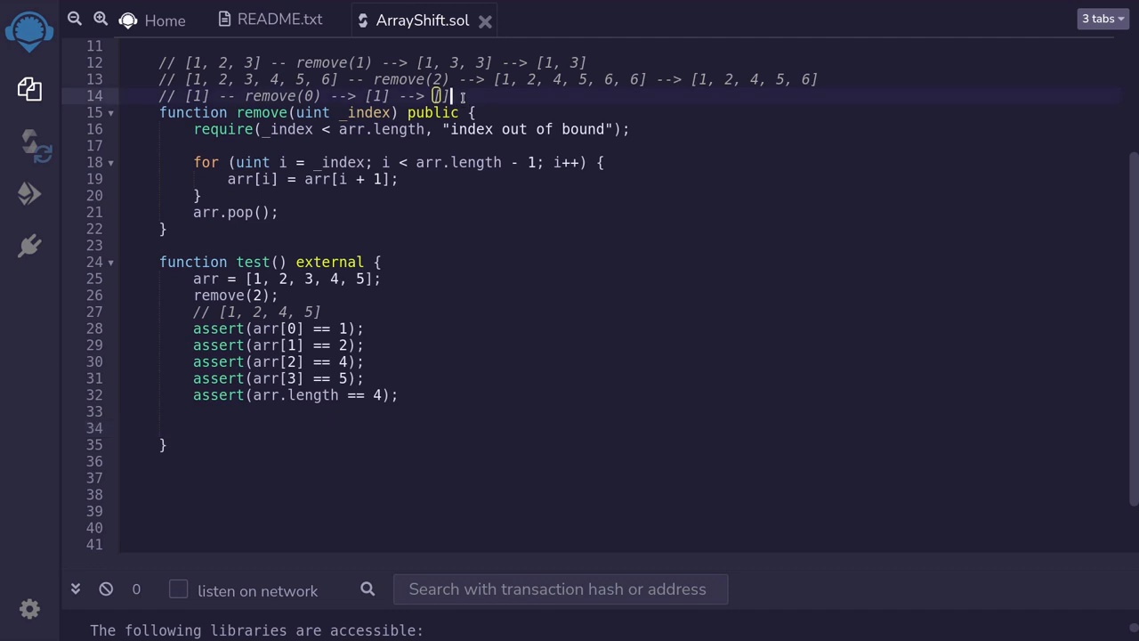
{"action": "left_click_drag", "start_coordinate": [451, 96], "coordinate": [185, 96]}
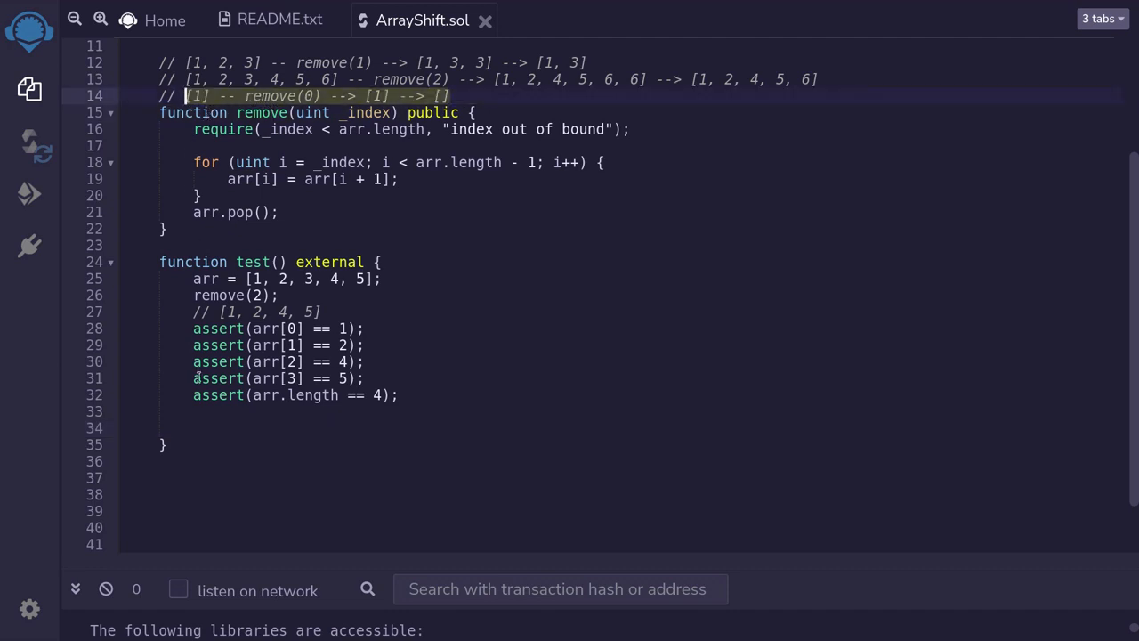
{"action": "left_click", "coordinate": [219, 432]}
{"action": "type", "text": "arr = [1];         remove(0);         // []         assert(arr.length == 0);"}
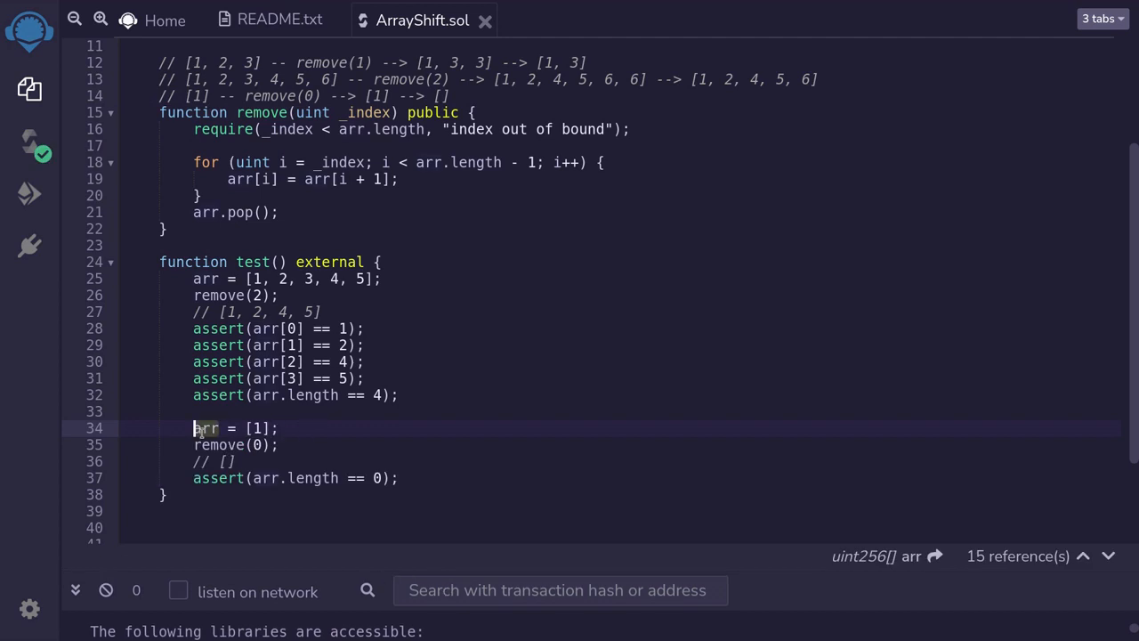
{"action": "left_click", "coordinate": [258, 429]}
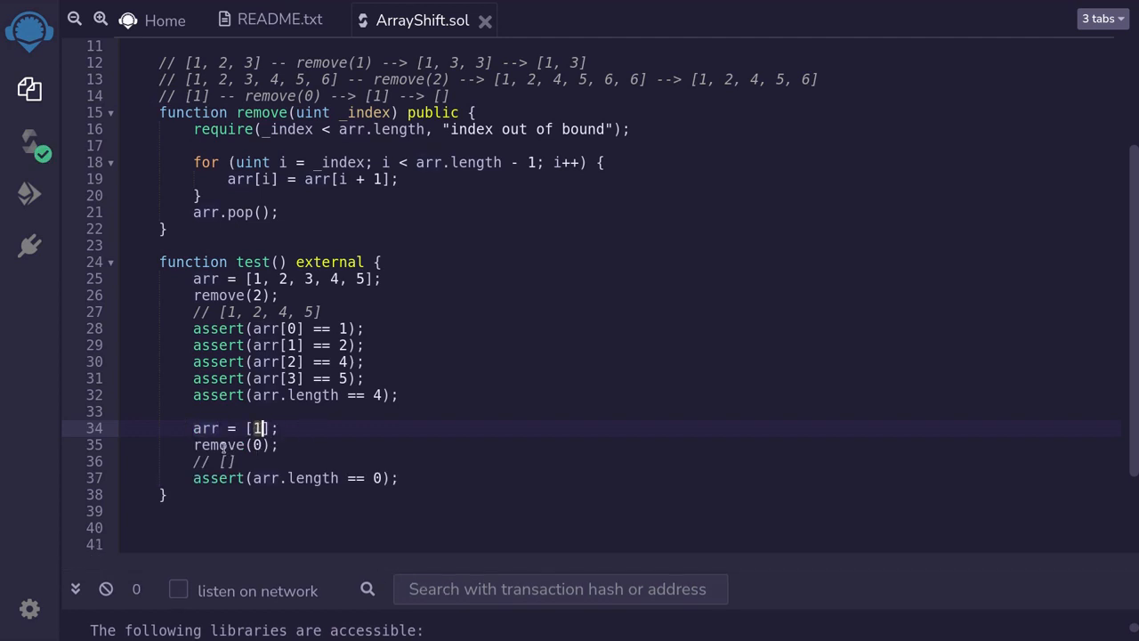
{"action": "left_click", "coordinate": [219, 445]}
Add the // [] comment and assert(arr.length == 0) for the single-element case.
{"action": "left_click", "coordinate": [263, 461]}
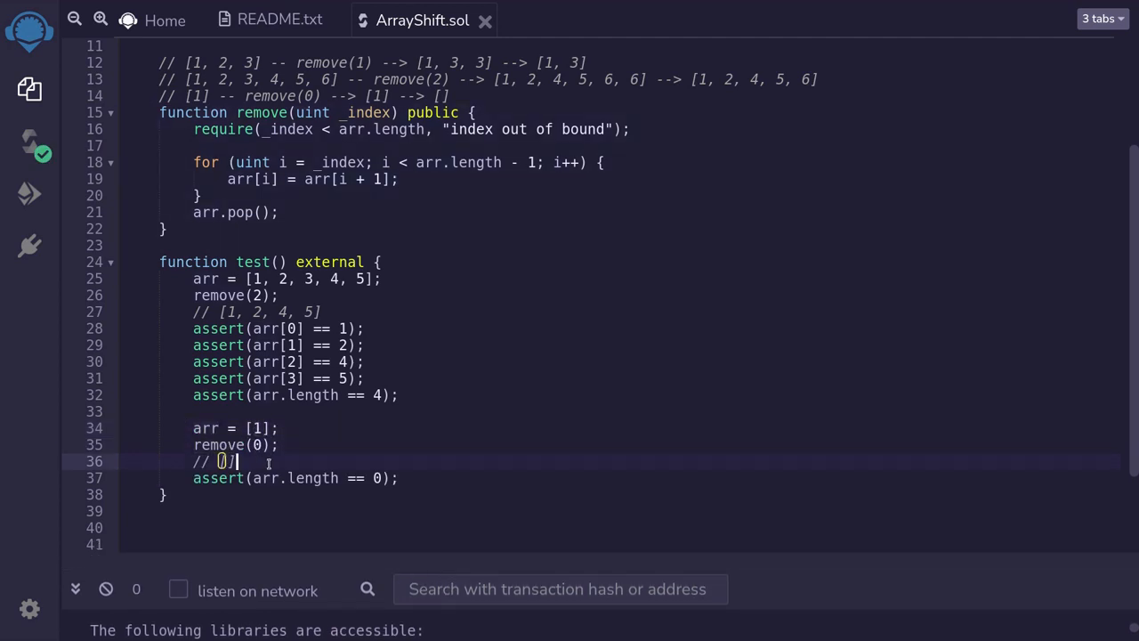
{"action": "left_click", "coordinate": [221, 461]}
{"action": "left_click", "coordinate": [313, 479]}
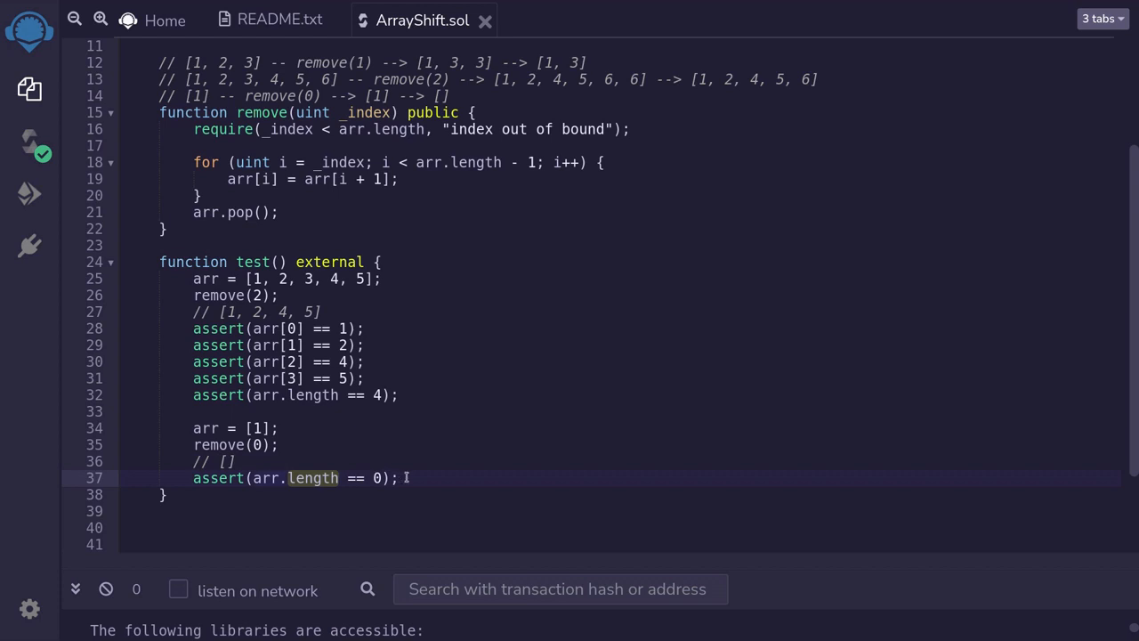
{"action": "left_click_drag", "start_coordinate": [403, 479], "coordinate": [211, 478]}
{"action": "left_click", "coordinate": [470, 479]}
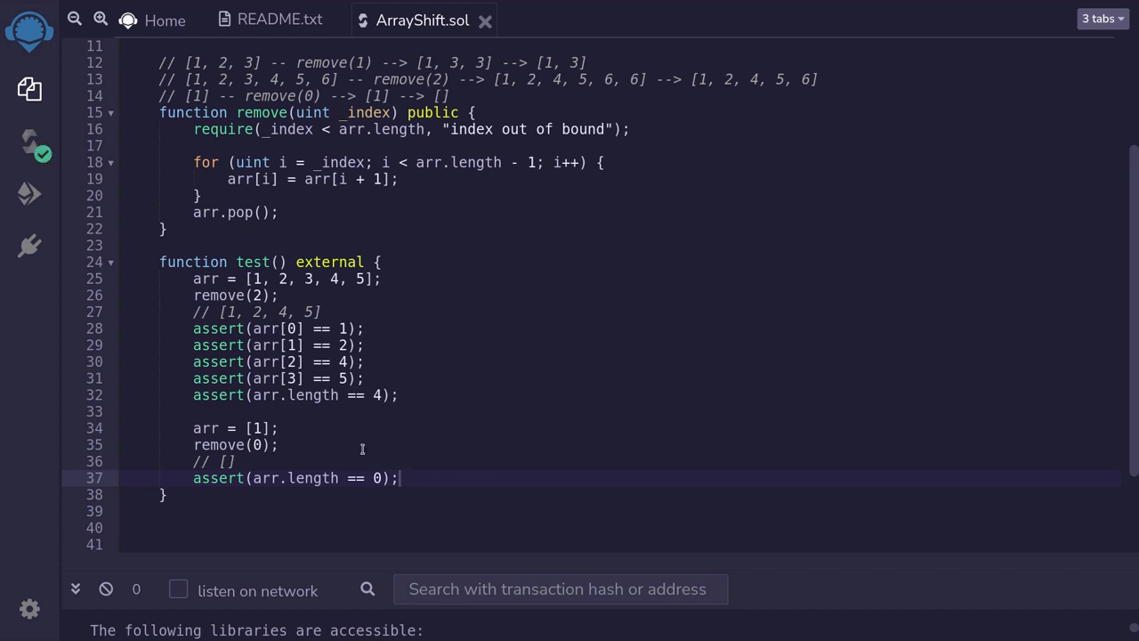
Deploy ArrayShift, run test() successfully in the transaction log, and return to the remove code.
{"action": "left_click", "coordinate": [30, 194]}
{"action": "left_click", "coordinate": [148, 493]}
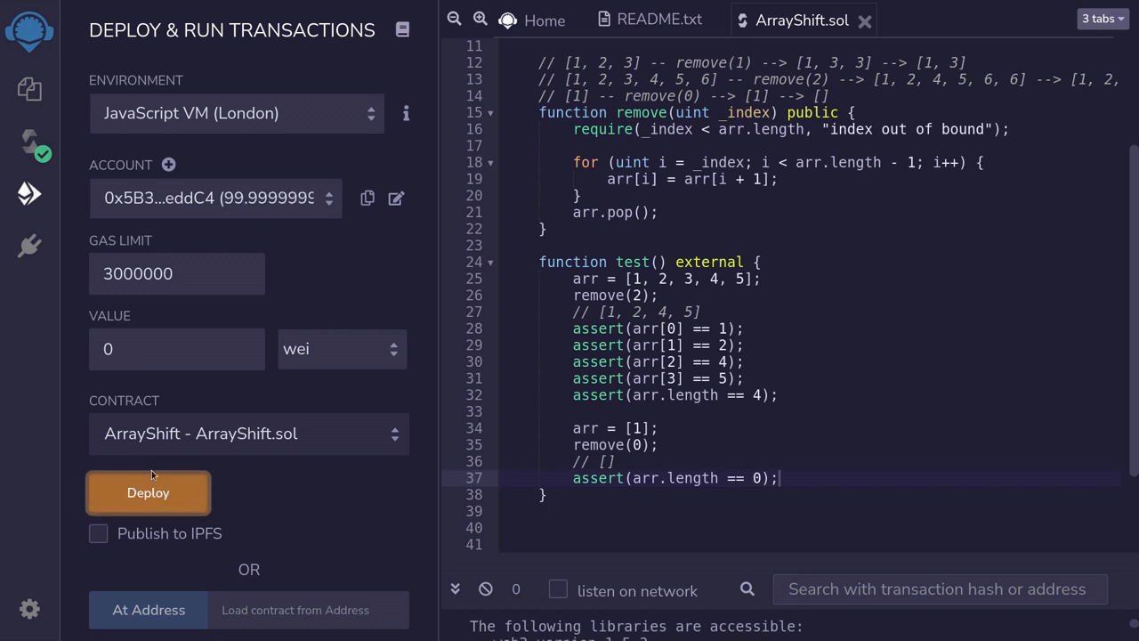
{"action": "left_click", "coordinate": [92, 572]}
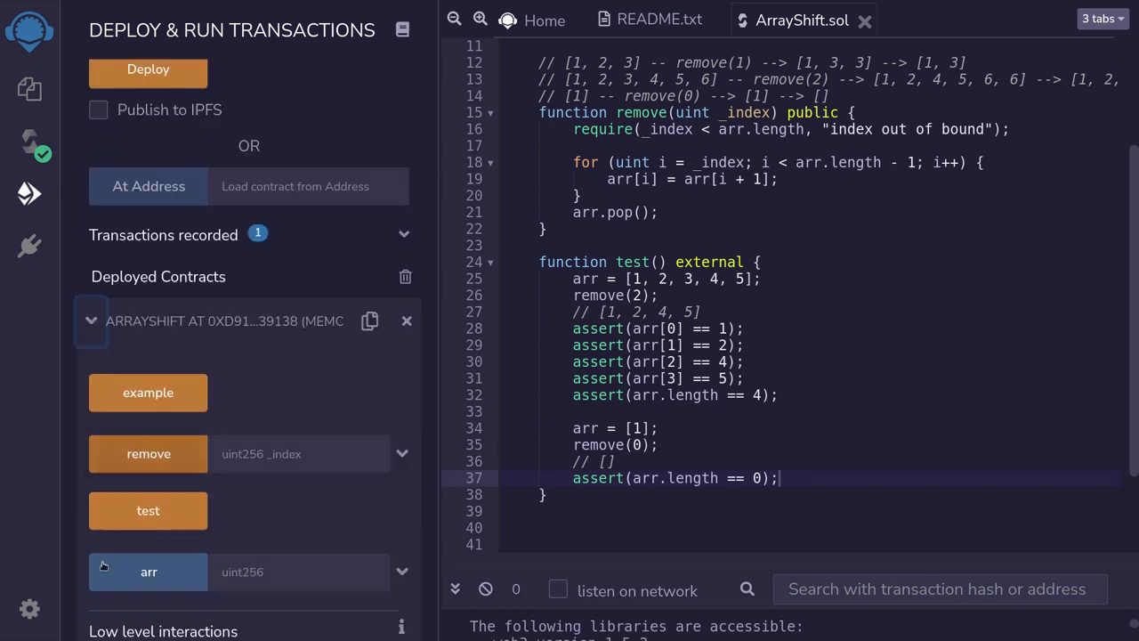
{"action": "scroll", "coordinate": [158, 445], "scroll_direction": "down", "scroll_amount": 3}
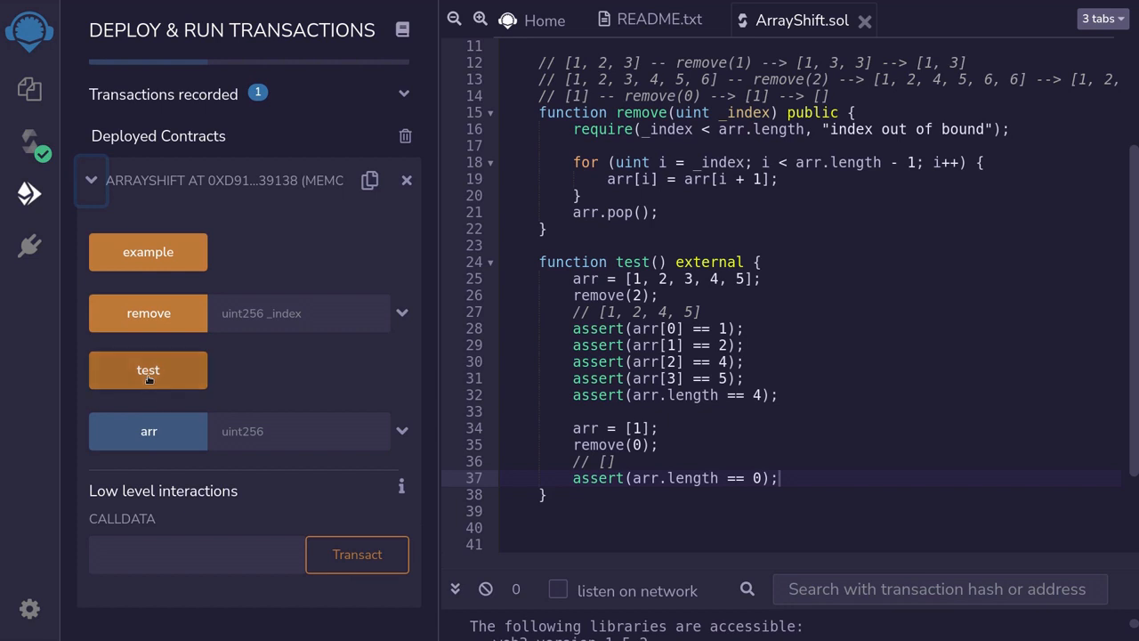
{"action": "left_click", "coordinate": [148, 376]}
{"action": "left_click", "coordinate": [454, 589]}
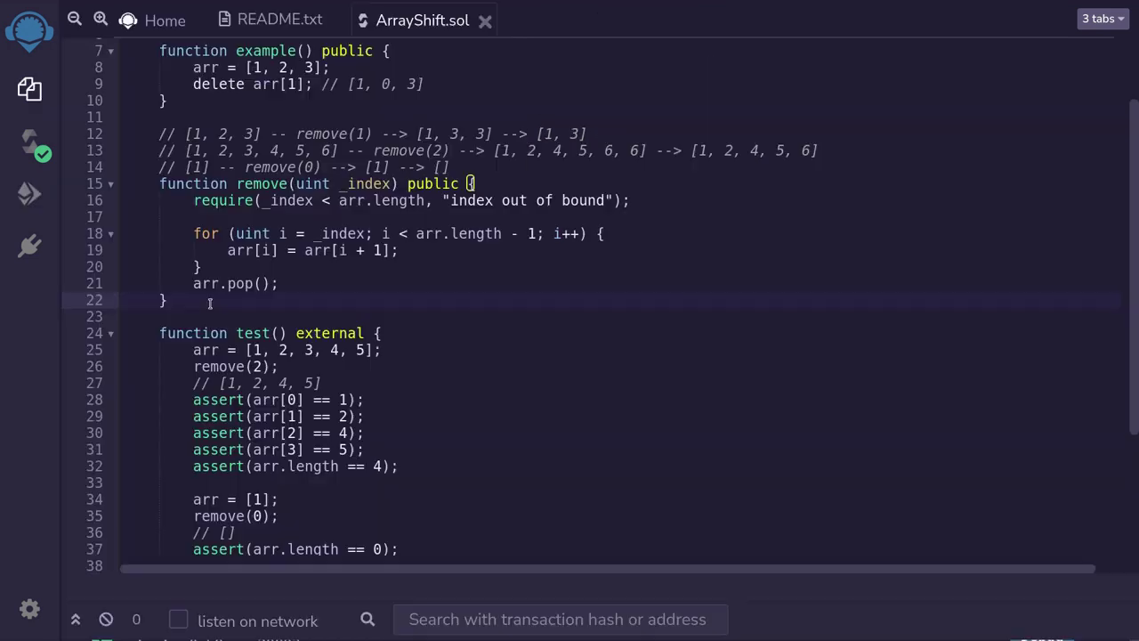
{"action": "left_click_drag", "start_coordinate": [169, 300], "coordinate": [113, 183]}
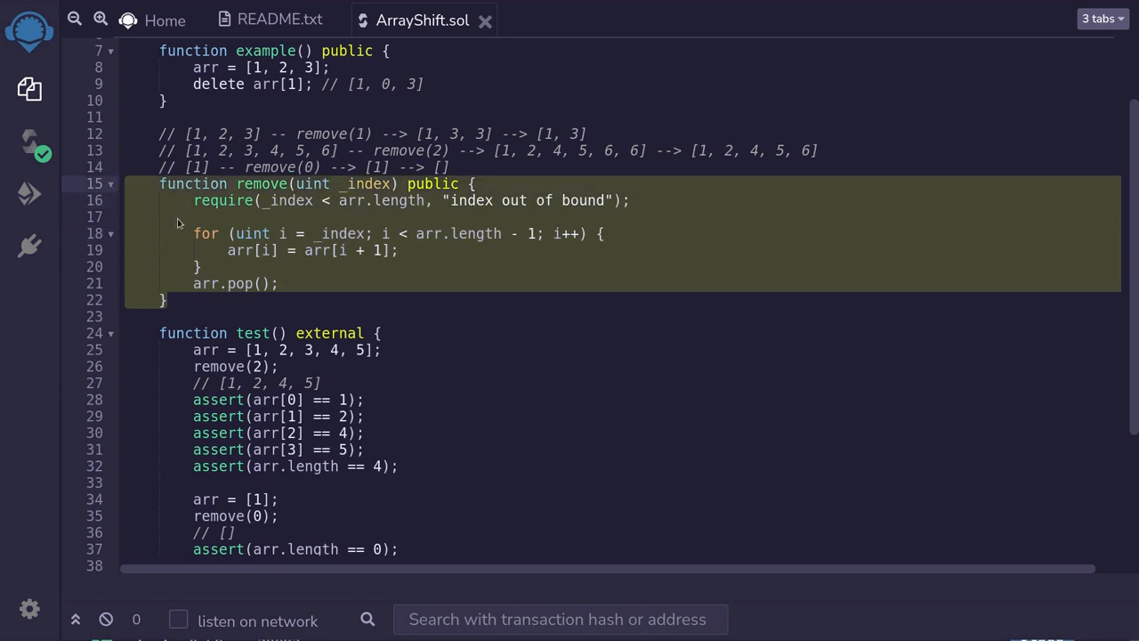